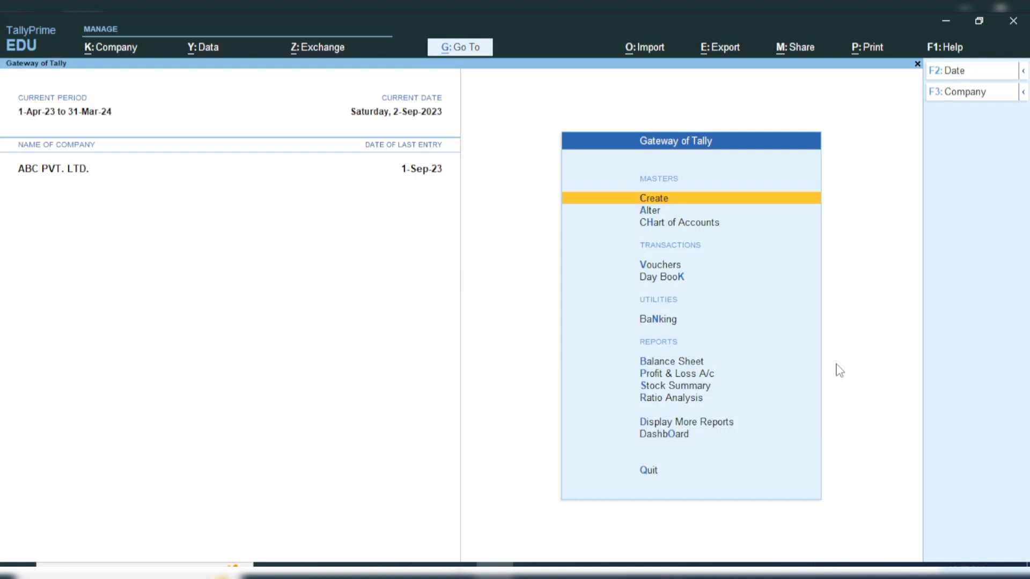
pyautogui.click(695, 264)
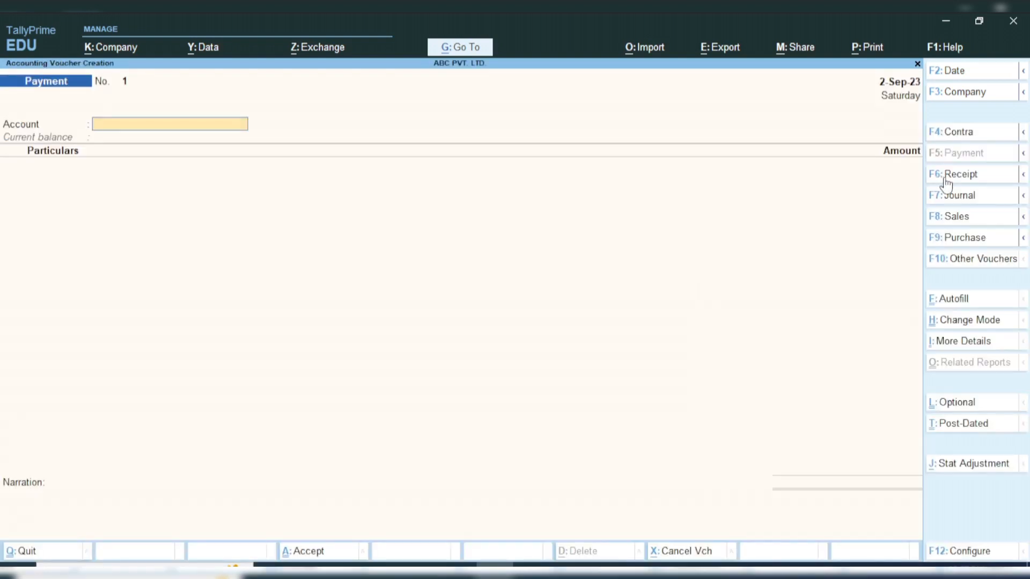
pyautogui.click(957, 251)
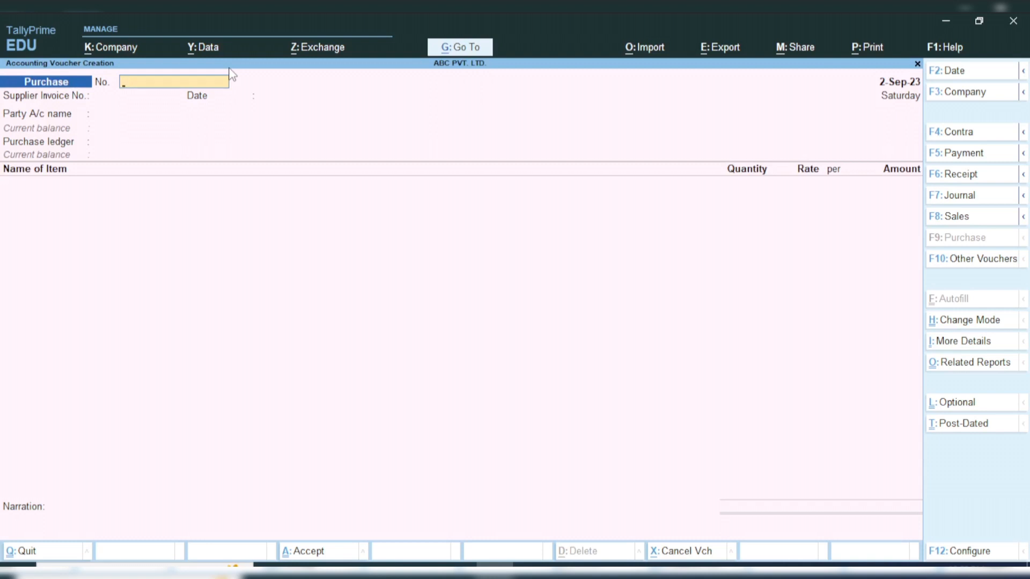
pyautogui.press('Escape')
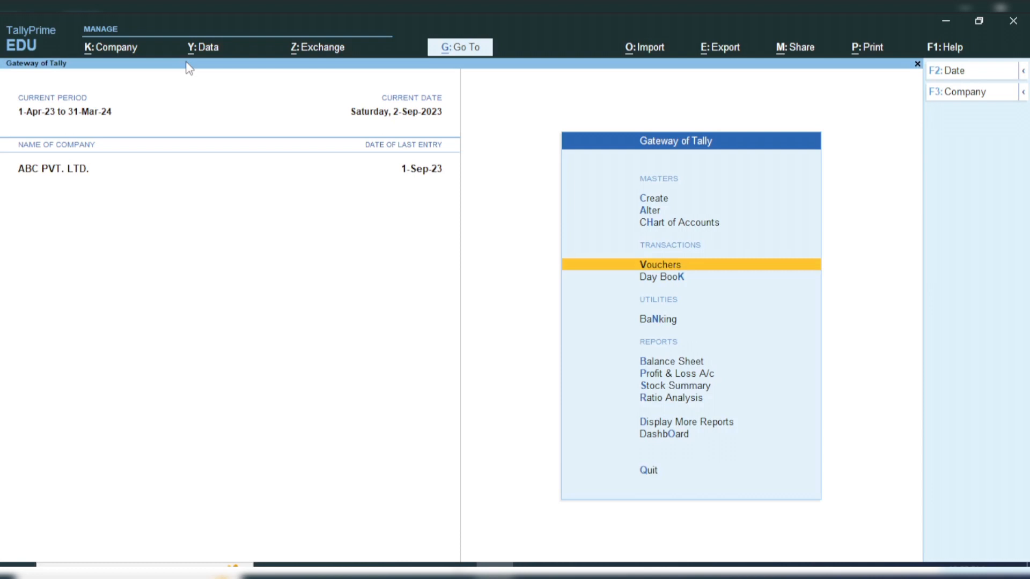
# - Open the Purchase voucher type for alteration from the voucher type masters
pyautogui.press('Up')
pyautogui.press('Up')
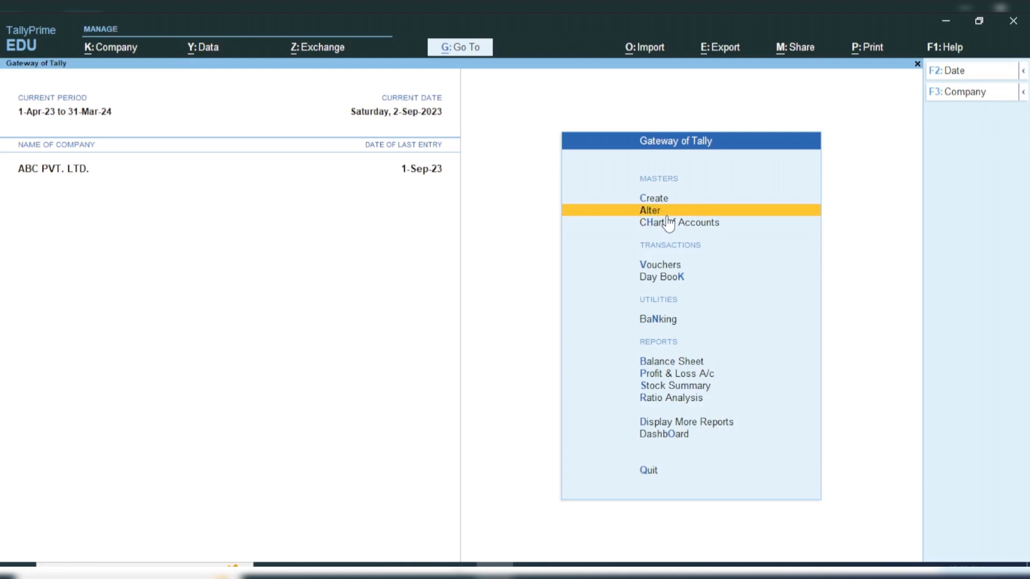
pyautogui.press('Return')
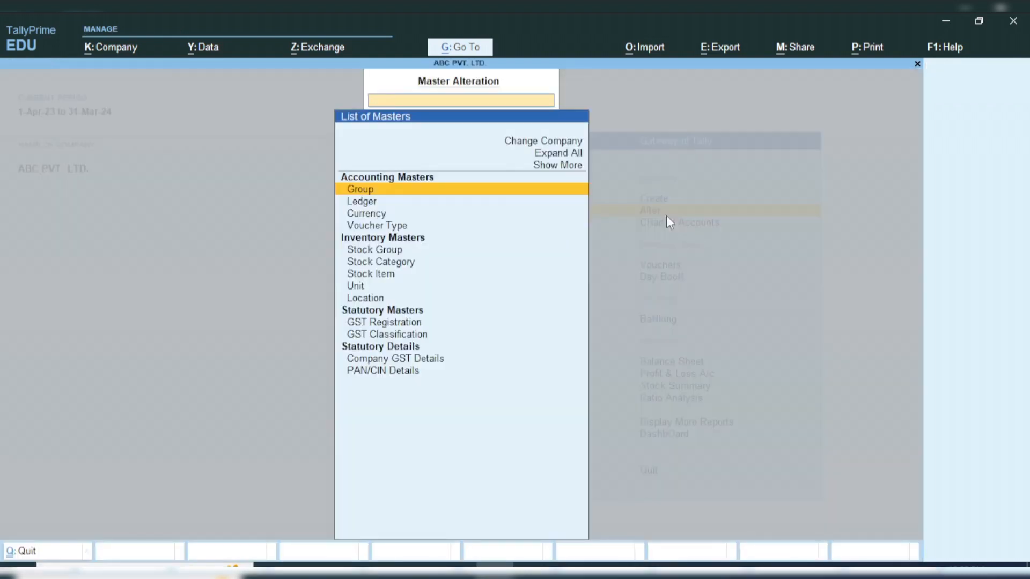
pyautogui.press('Down')
pyautogui.press('Down')
pyautogui.press('Down')
pyautogui.press('Return')
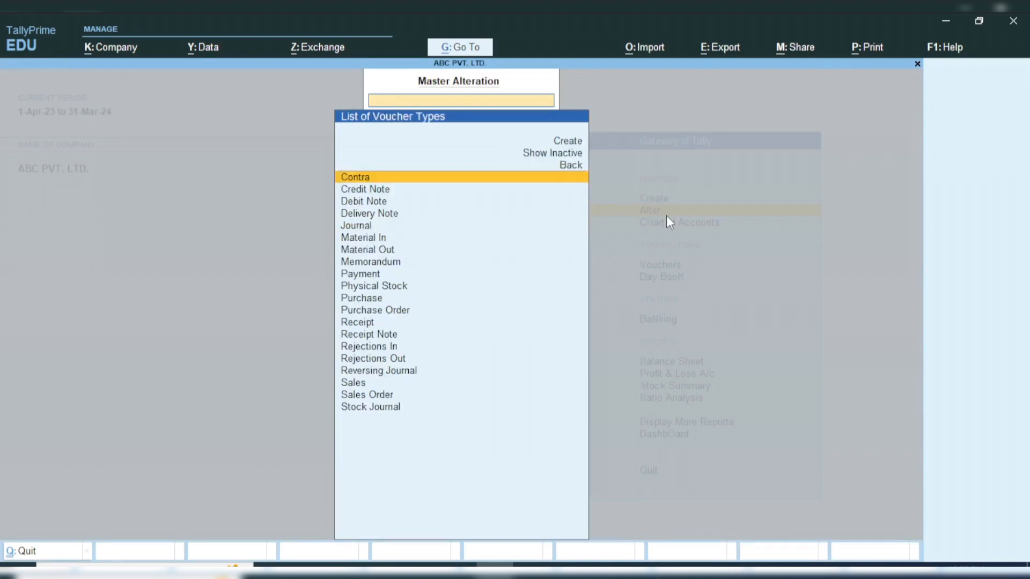
pyautogui.write('P')
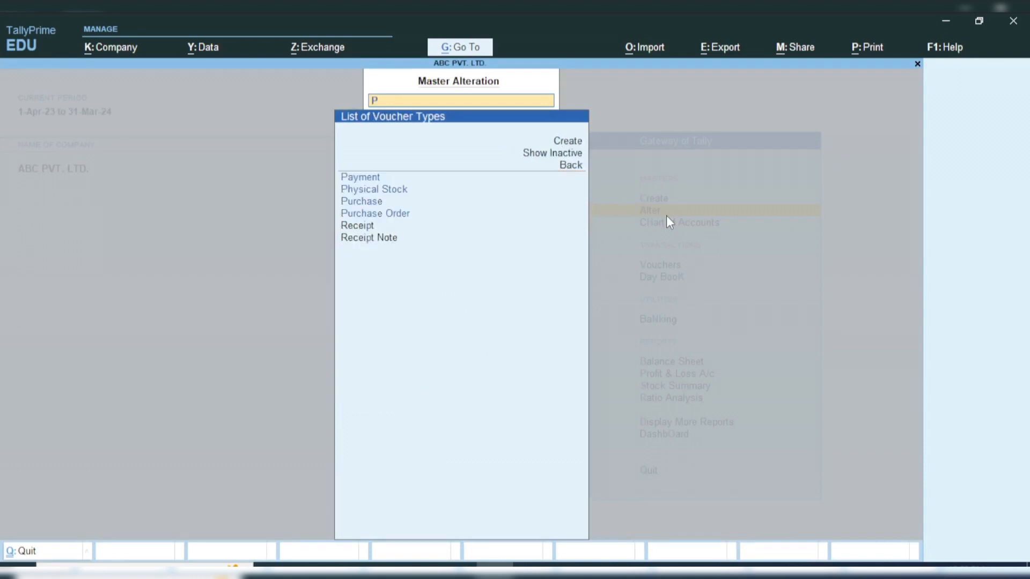
pyautogui.press('Down')
pyautogui.press('Down')
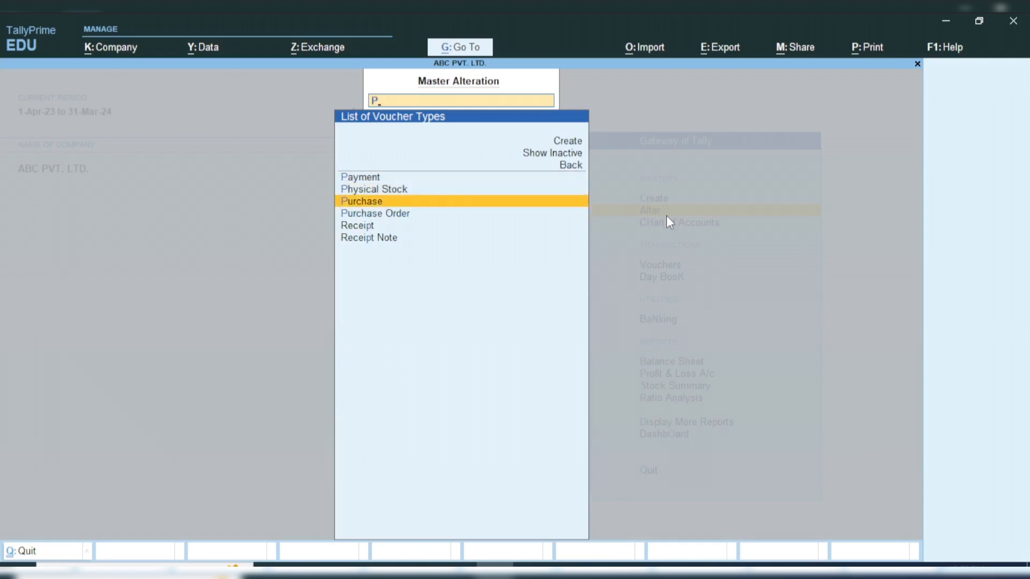
pyautogui.press('Return')
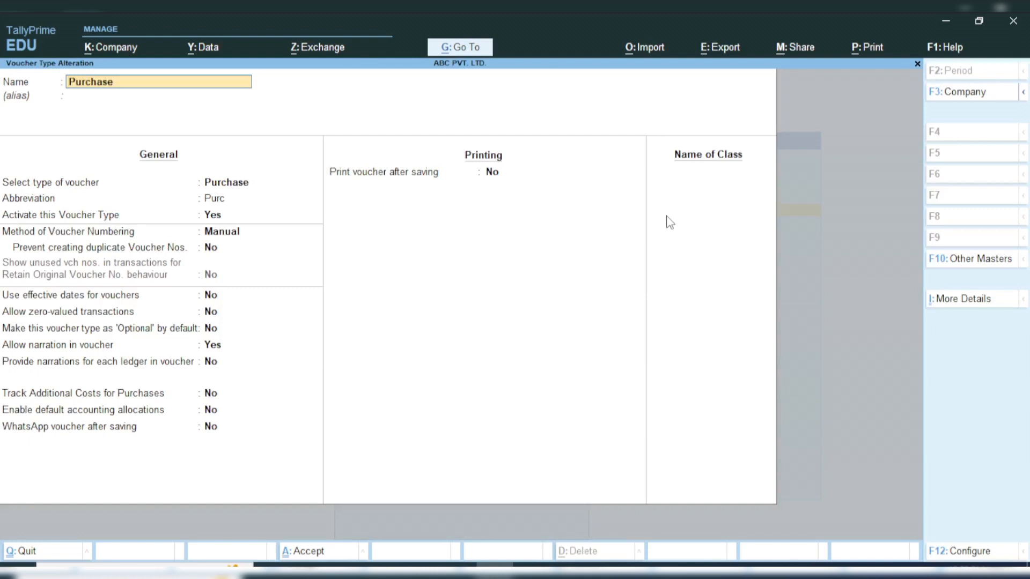
# - Choose Manual as the Purchase voucher type's numbering method, save the voucher type and return to the Gateway of Tally
pyautogui.press('Return')
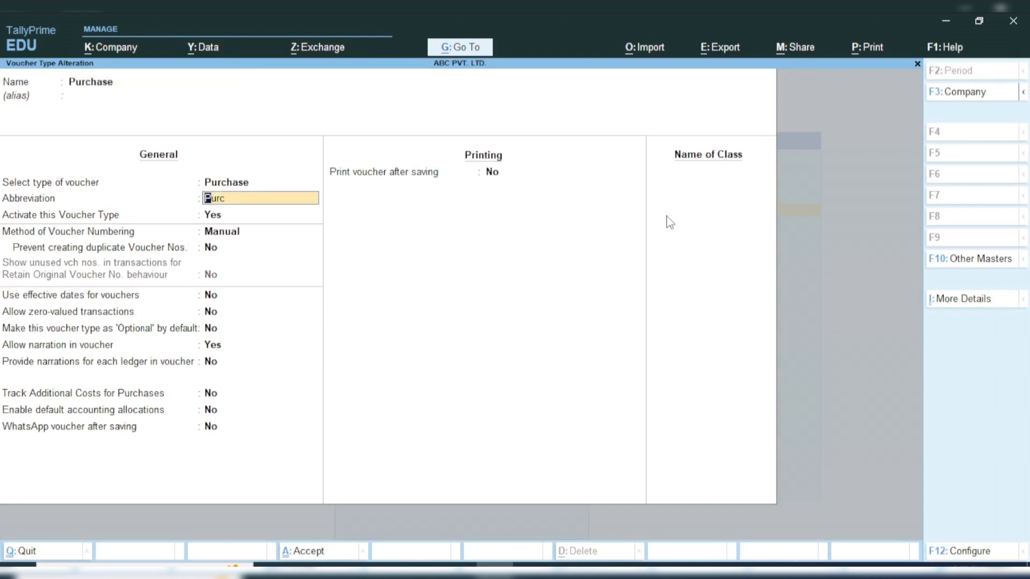
pyautogui.press('Return')
pyautogui.press('Return')
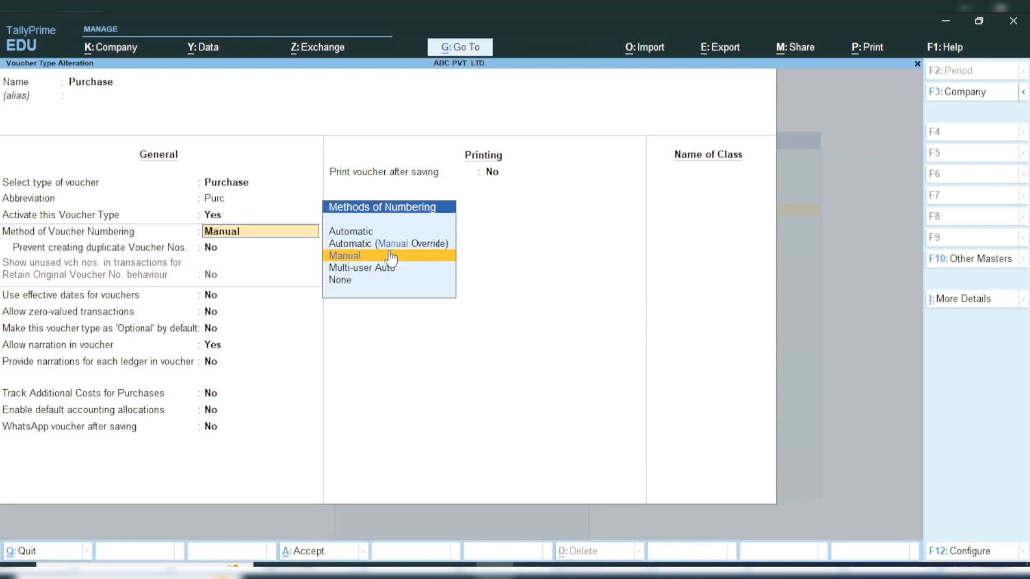
pyautogui.press('Up')
pyautogui.press('Up')
pyautogui.press('Down')
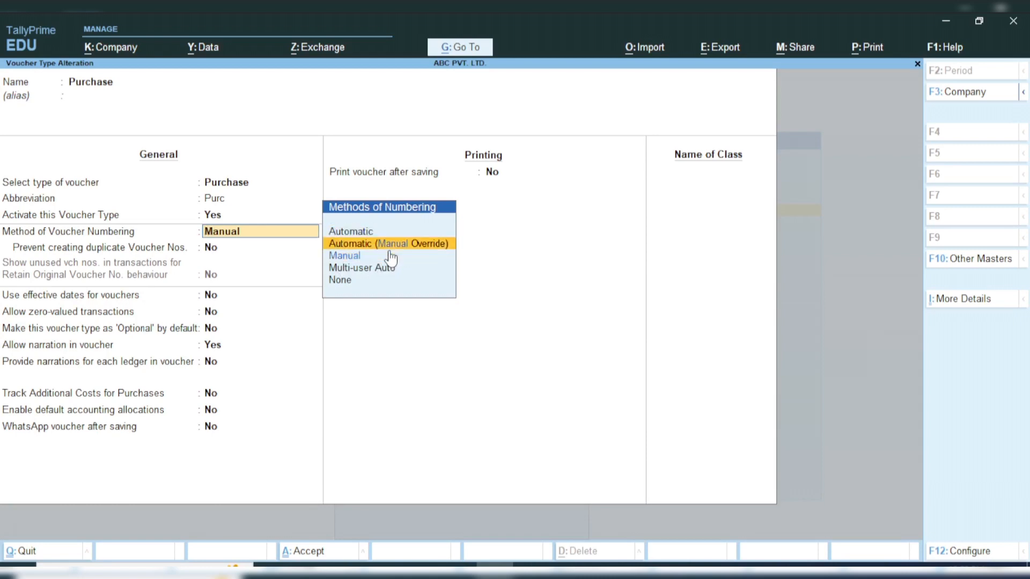
pyautogui.press('Down')
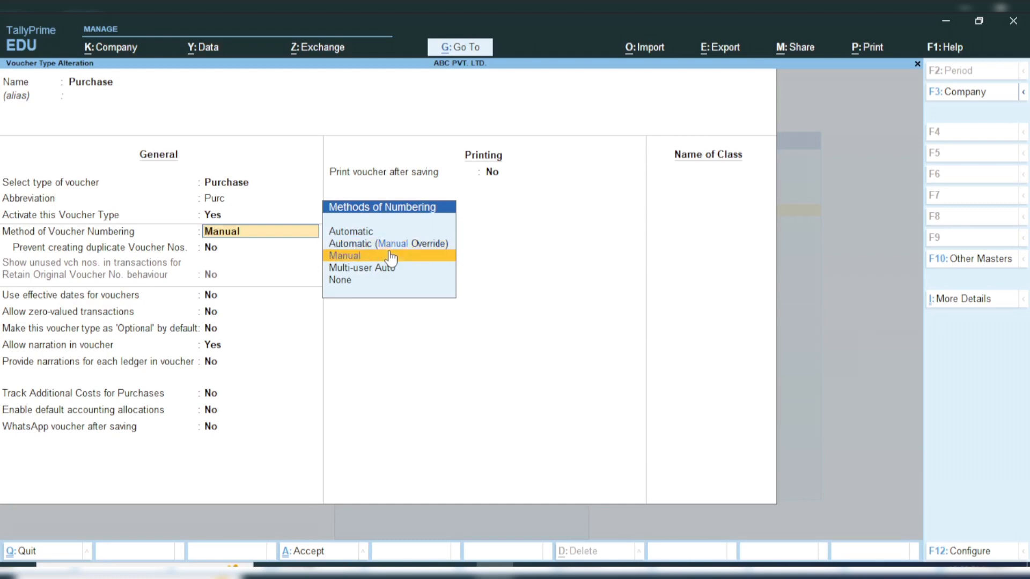
pyautogui.press('Return')
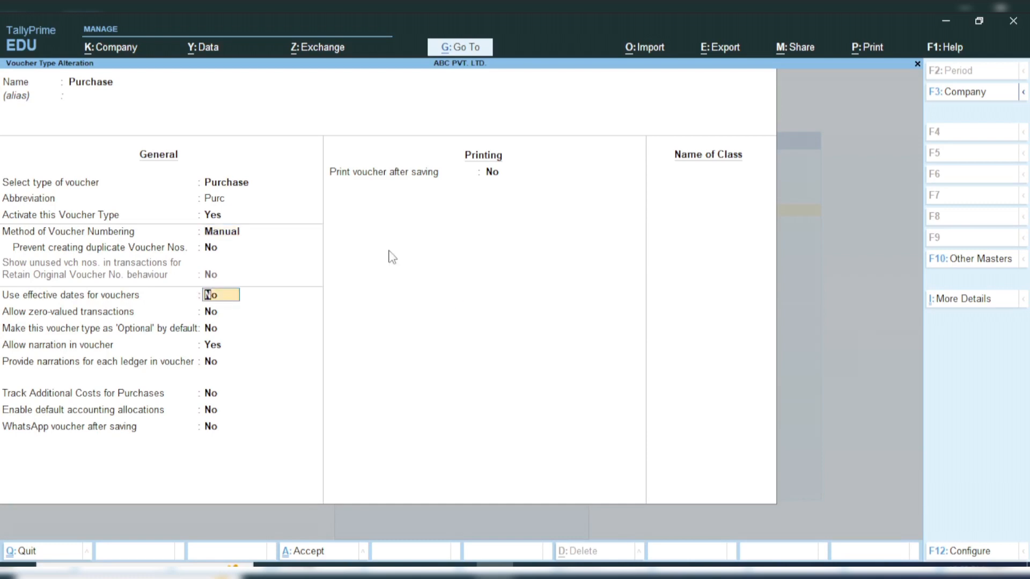
pyautogui.hotkey('ctrl', 'a')
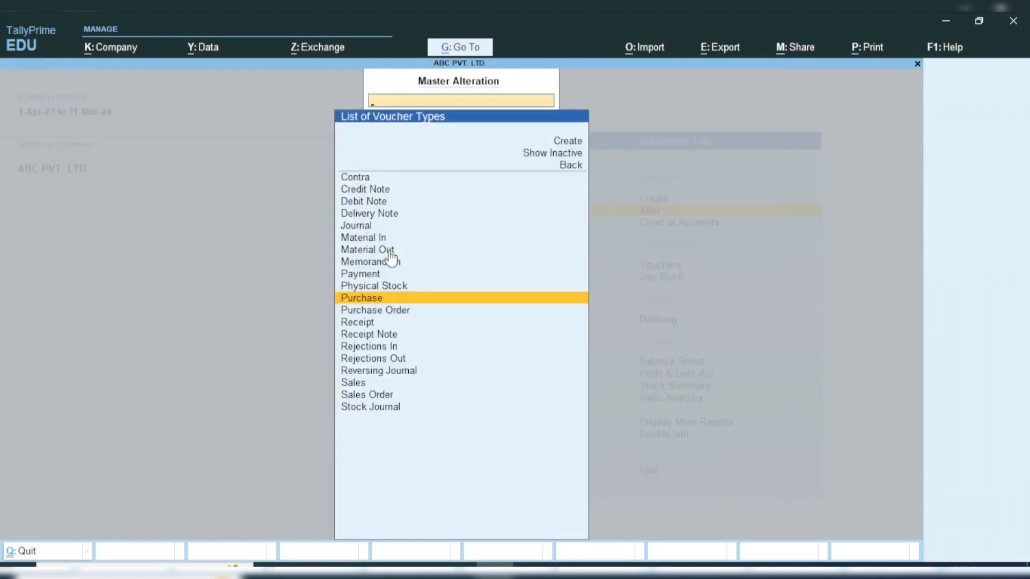
pyautogui.press('Escape')
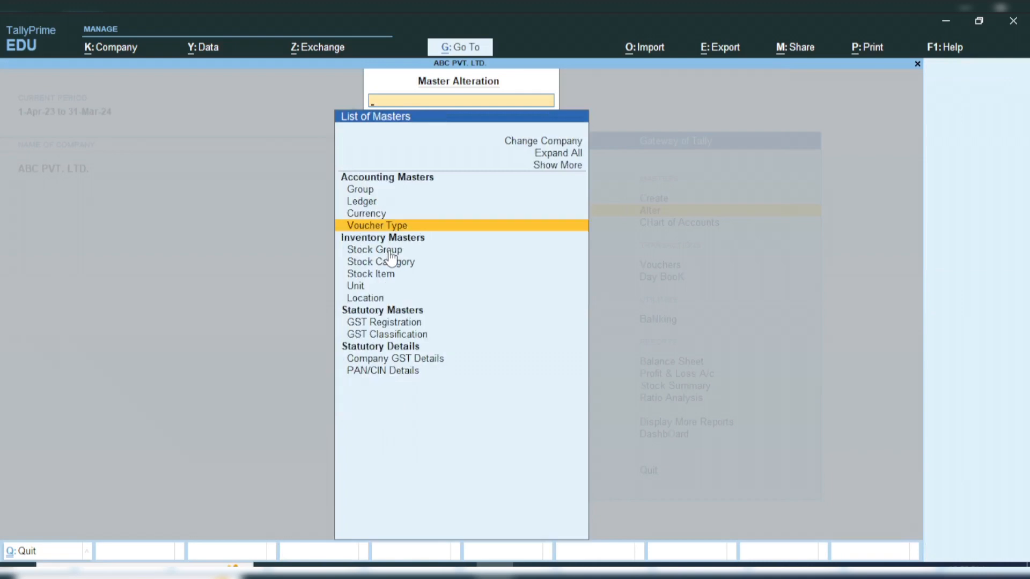
pyautogui.press('Escape')
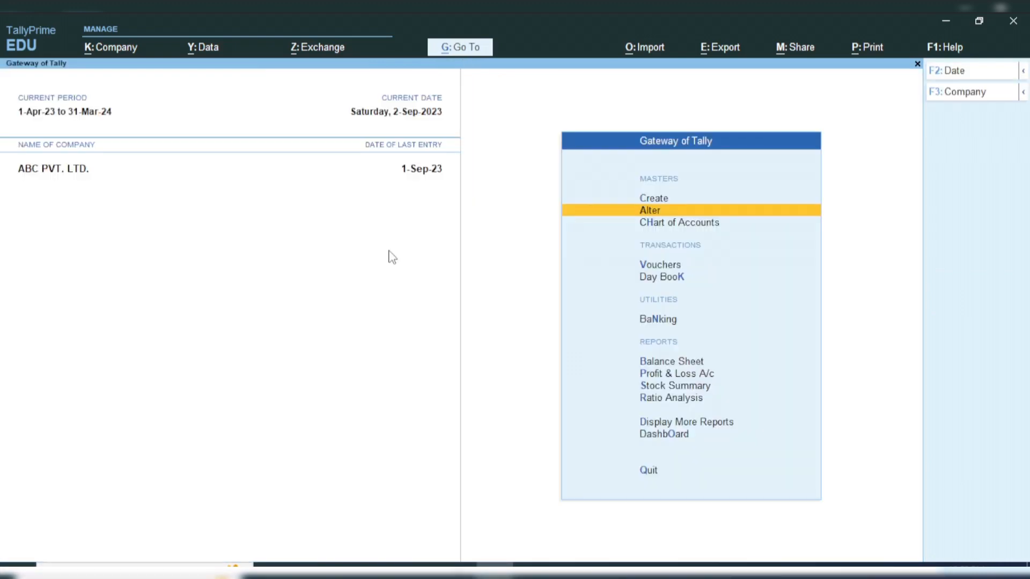
# - Start a new purchase voucher and give it voucher number 002
pyautogui.press('v')
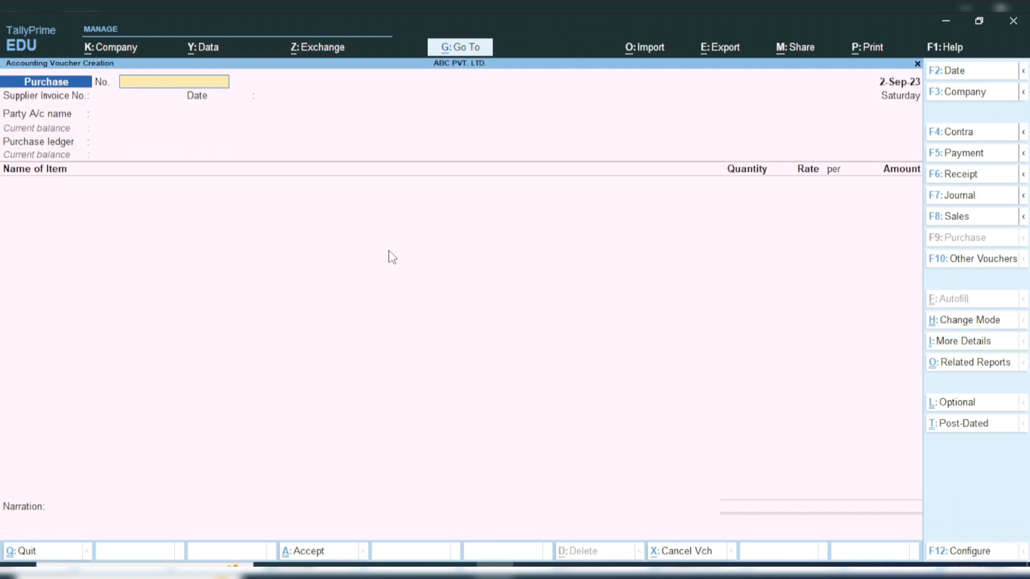
pyautogui.write('002')
pyautogui.press('Return')
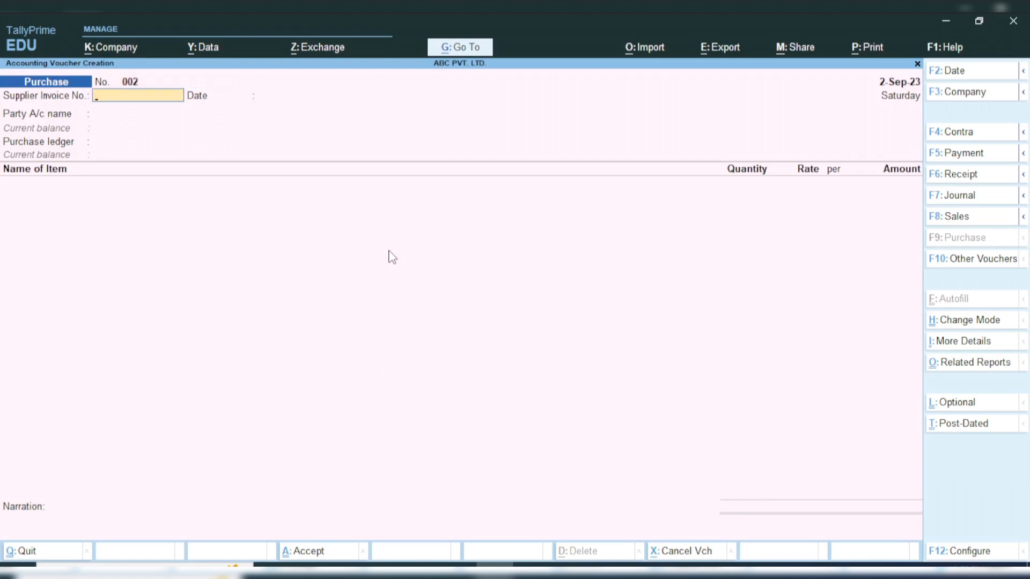
pyautogui.press('F2')
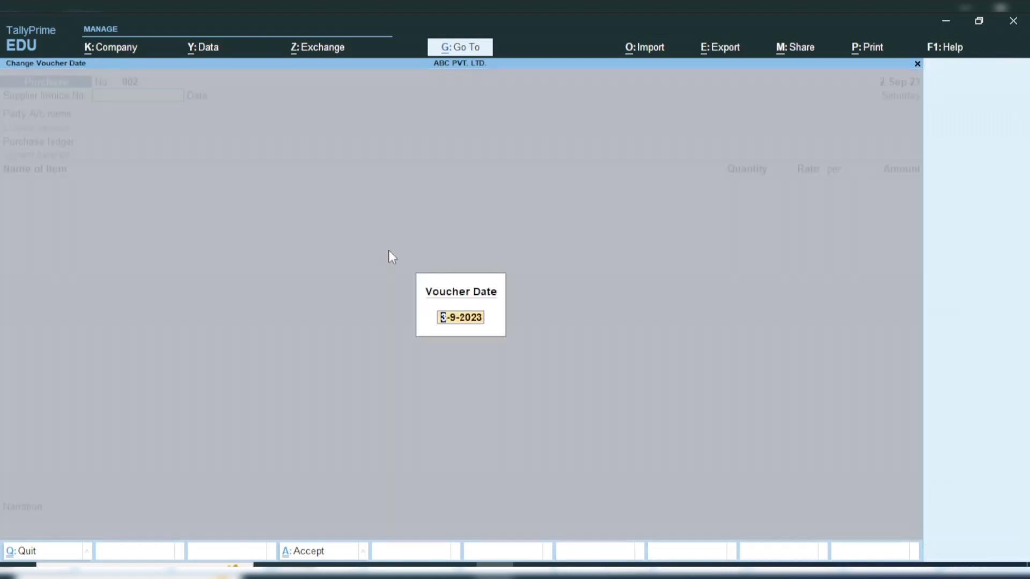
pyautogui.press('BackSpace')
pyautogui.press('Escape')
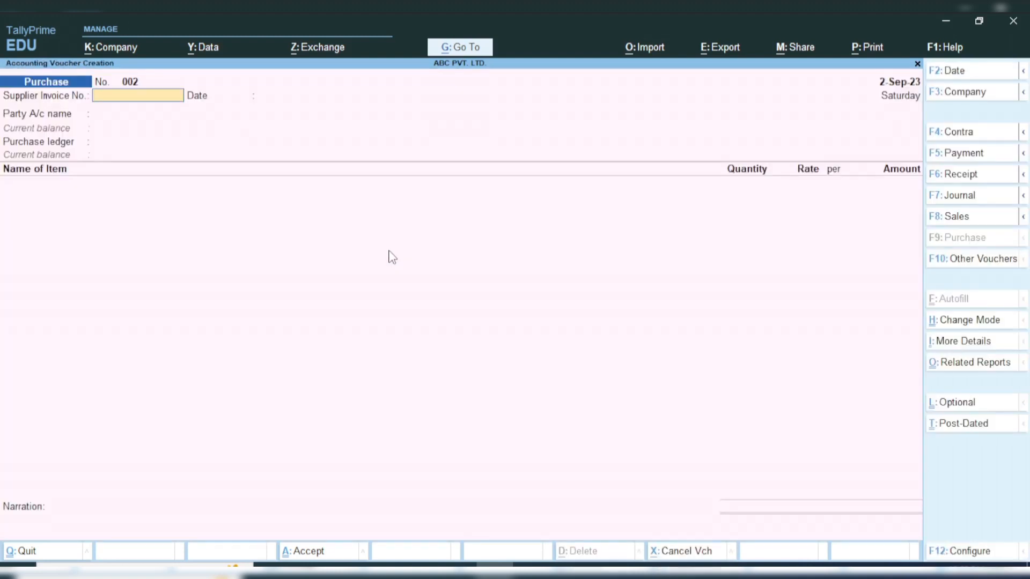
# - Enter supplier invoice number 002 and accept 2-Sep-23 as the supplier invoice date
pyautogui.write('002')
pyautogui.press('Return')
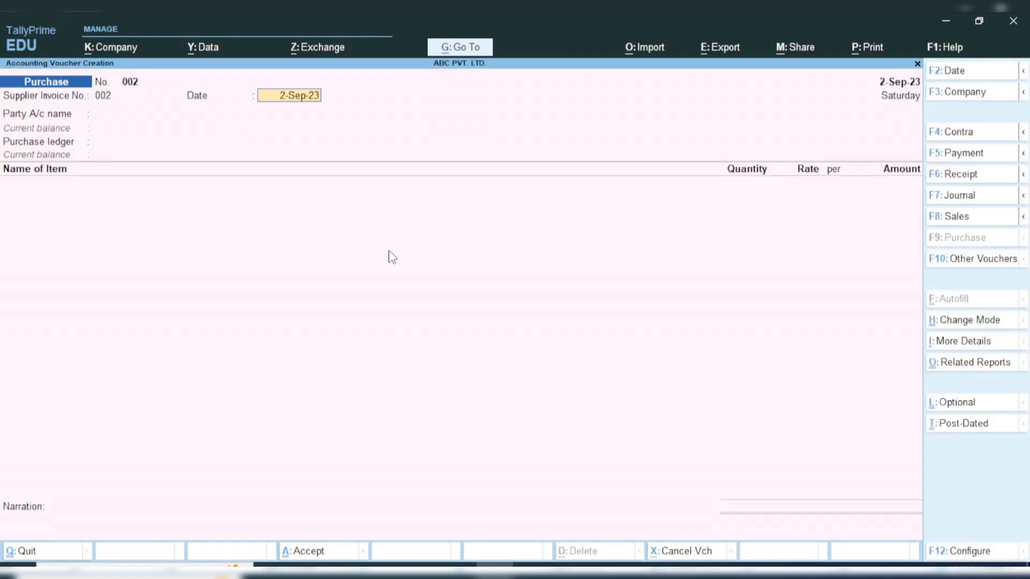
pyautogui.press('Return')
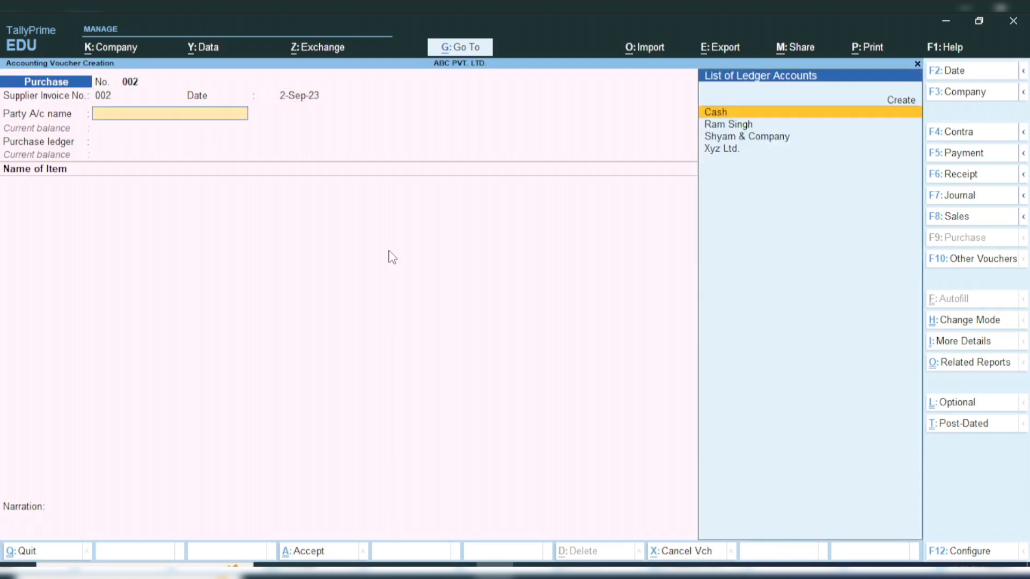
# - Choose the individual supplier's account as the party, accept the party details, and select Purchase as the purchase ledger
pyautogui.press('Down')
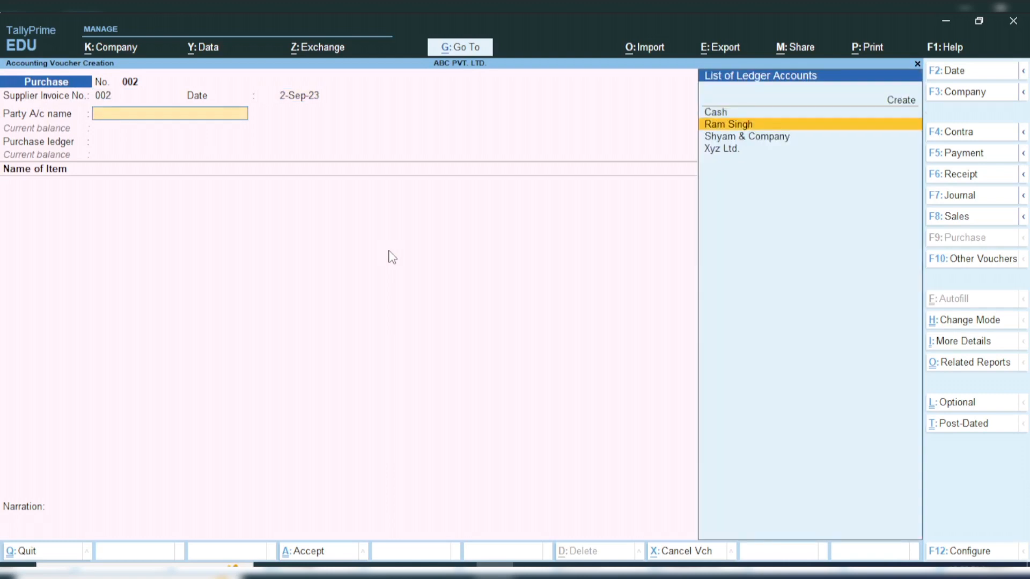
pyautogui.press('Return')
pyautogui.hotkey('ctrl', 'a')
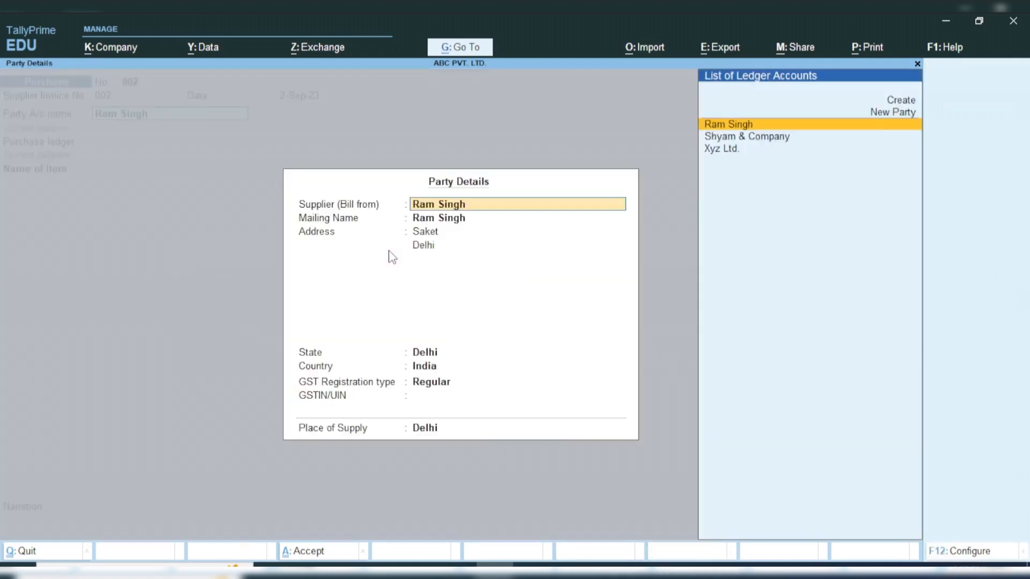
pyautogui.hotkey('ctrl', 'a')
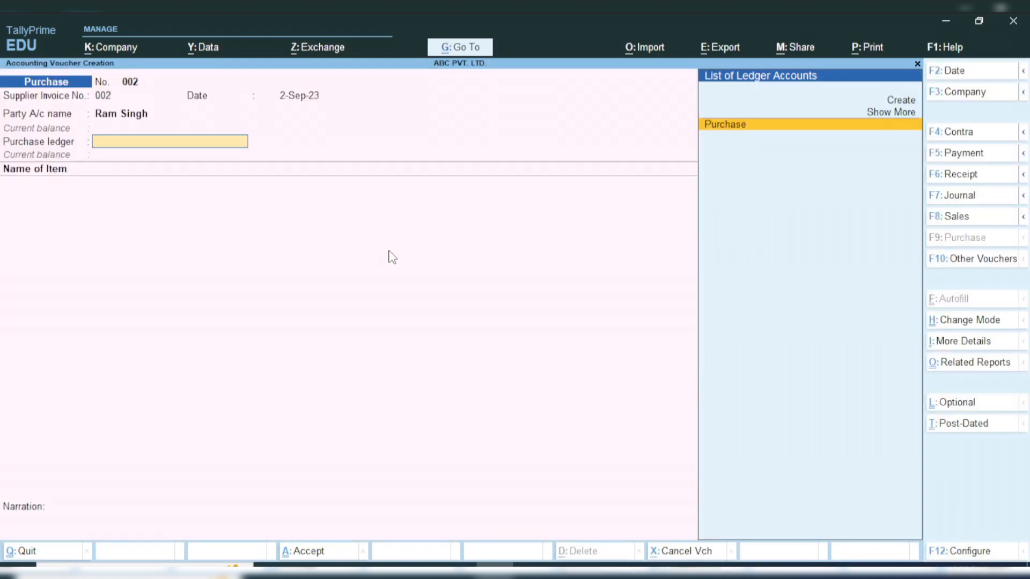
pyautogui.press('Return')
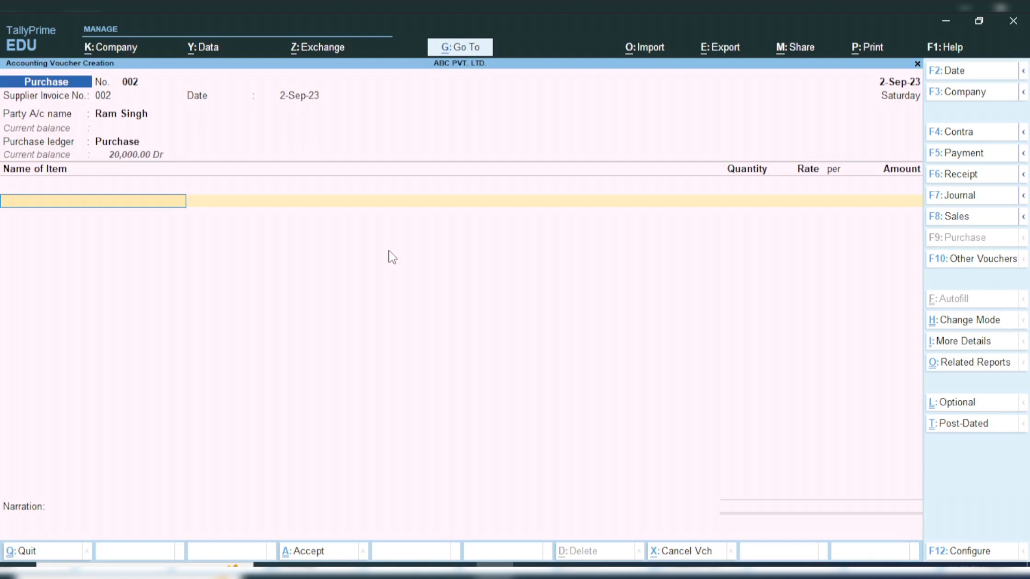
# - Try to create a stock item named COMPUTER from the voucher's item line
pyautogui.hotkey('alt', 'c')
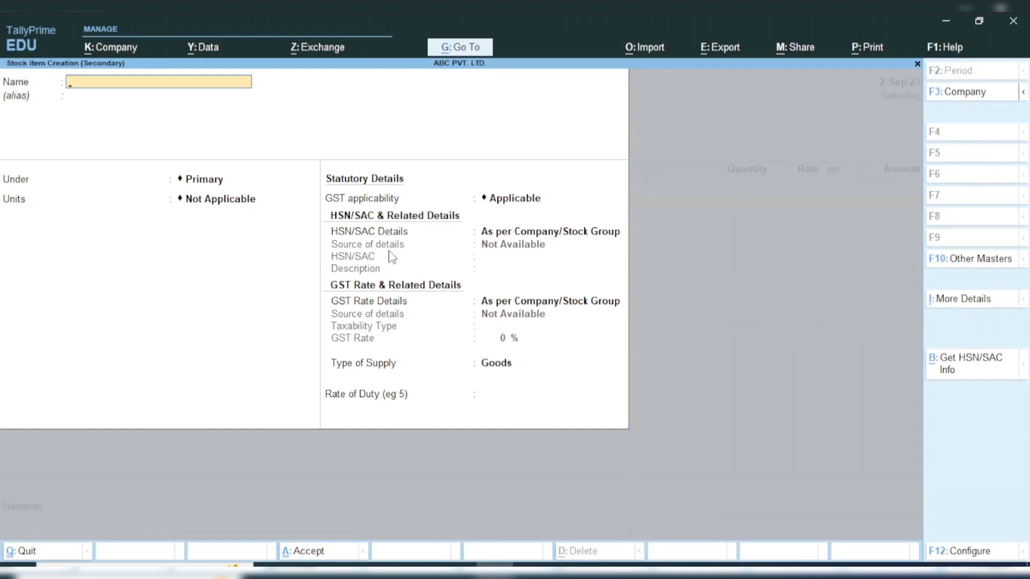
pyautogui.write('COMPUTER')
pyautogui.press('Return')
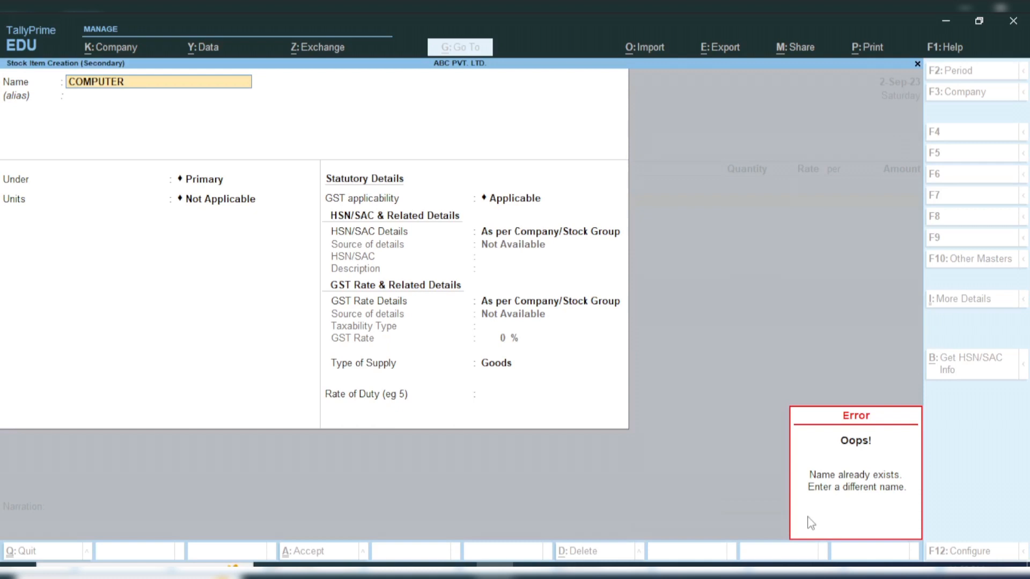
pyautogui.press('Escape')
pyautogui.press('Escape')
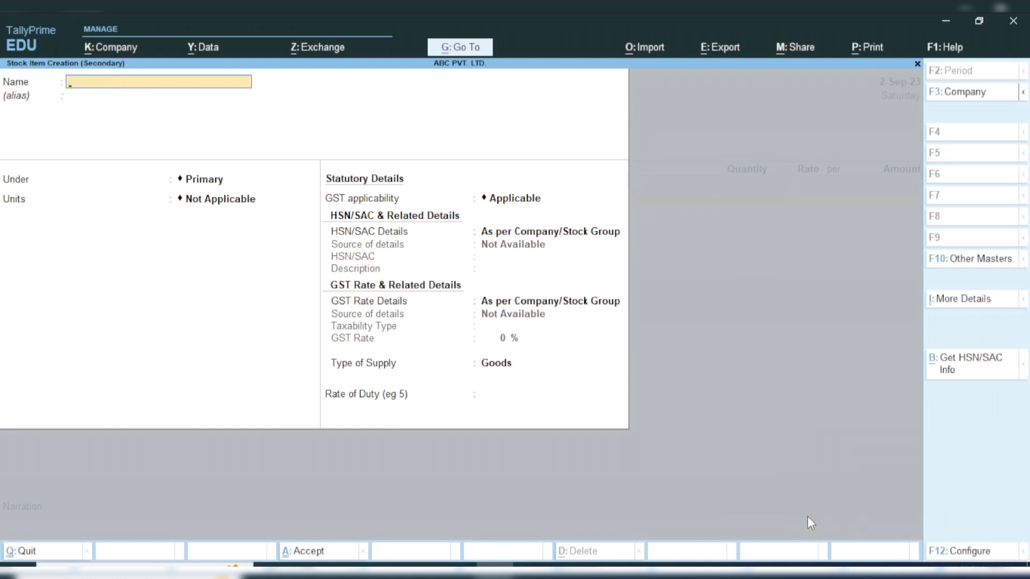
pyautogui.press('Escape')
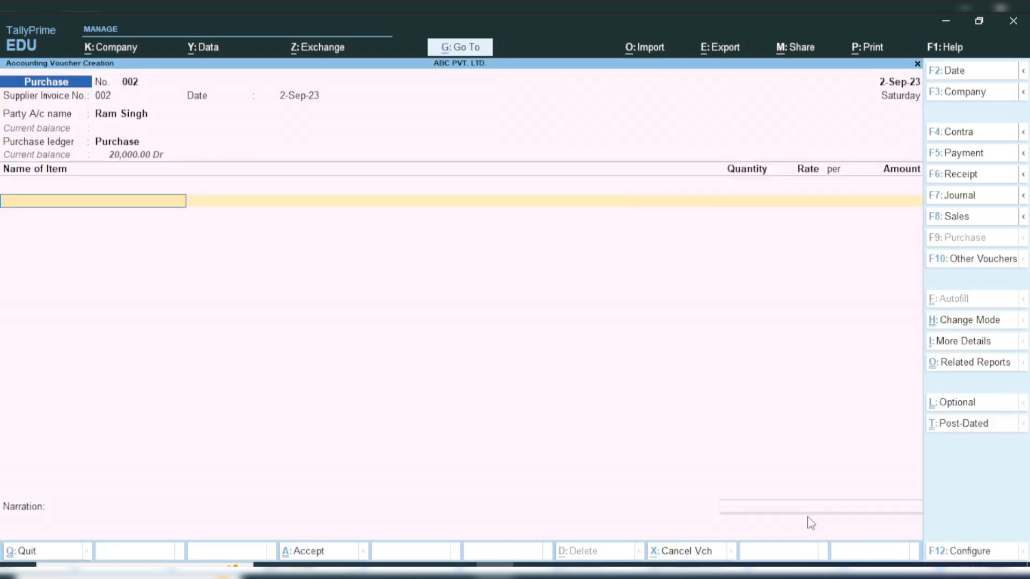
# - Select the existing stock item COMPUTER on the voucher's first item line
pyautogui.write('CO')
pyautogui.press('Down')
pyautogui.press('Down')
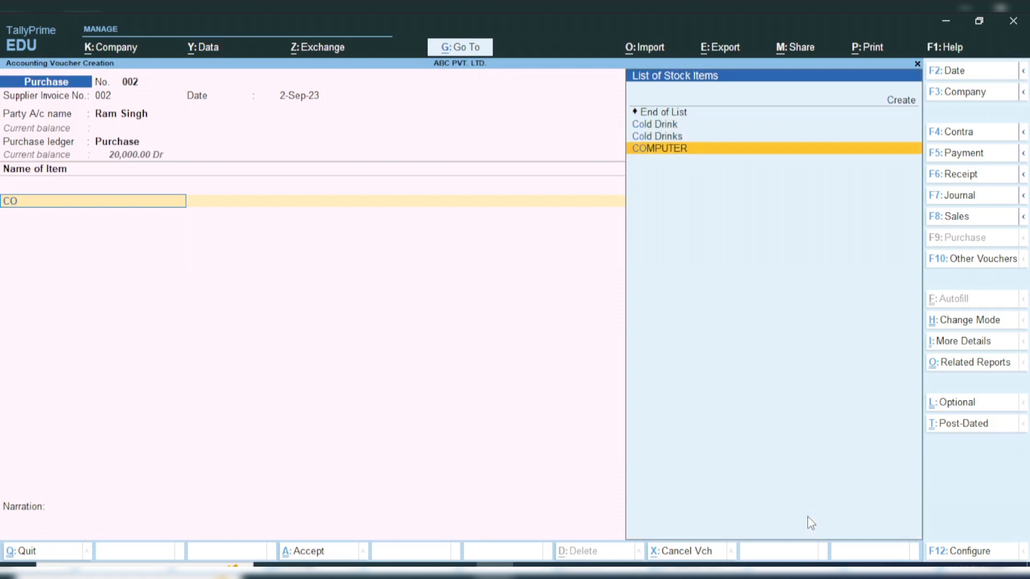
pyautogui.press('Return')
# - Open the COMPUTER stock item for alteration from the voucher line and set its GST rate to 18%
pyautogui.press('BackSpace')
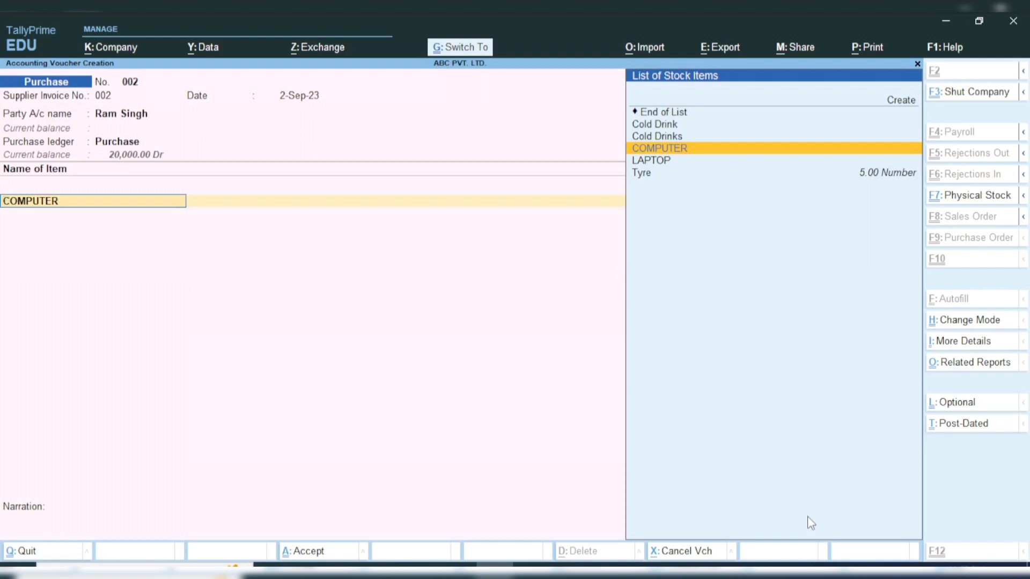
pyautogui.hotkey('ctrl', 'Return')
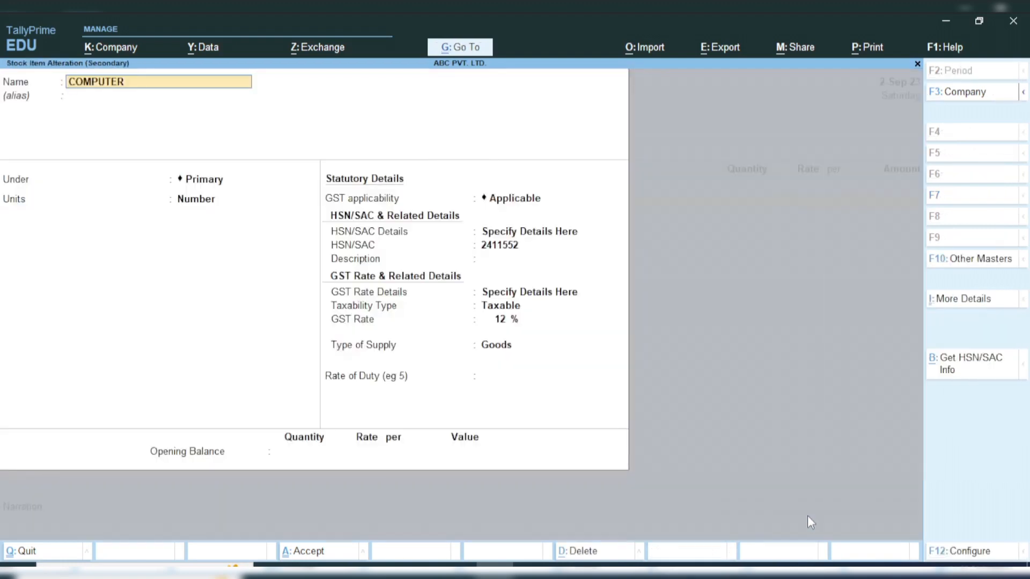
pyautogui.press('Return')
pyautogui.press('Return')
pyautogui.press('Return')
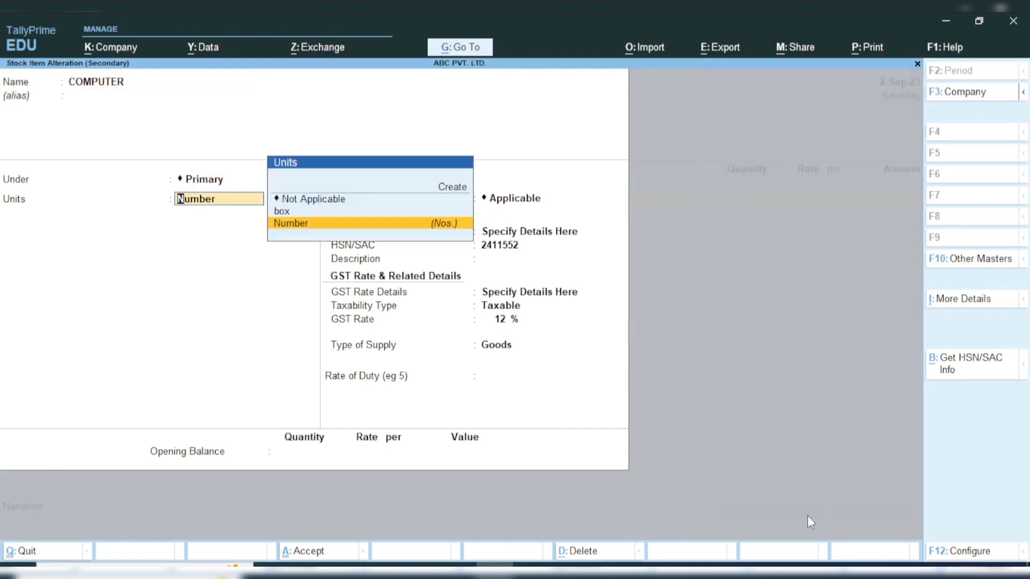
pyautogui.press('Return')
pyautogui.press('Return')
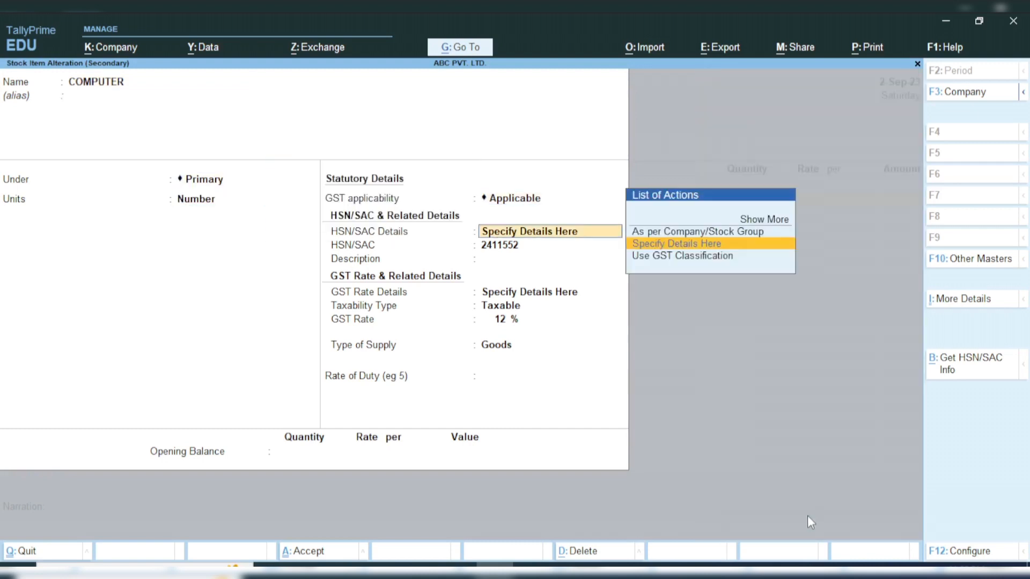
pyautogui.press('Return')
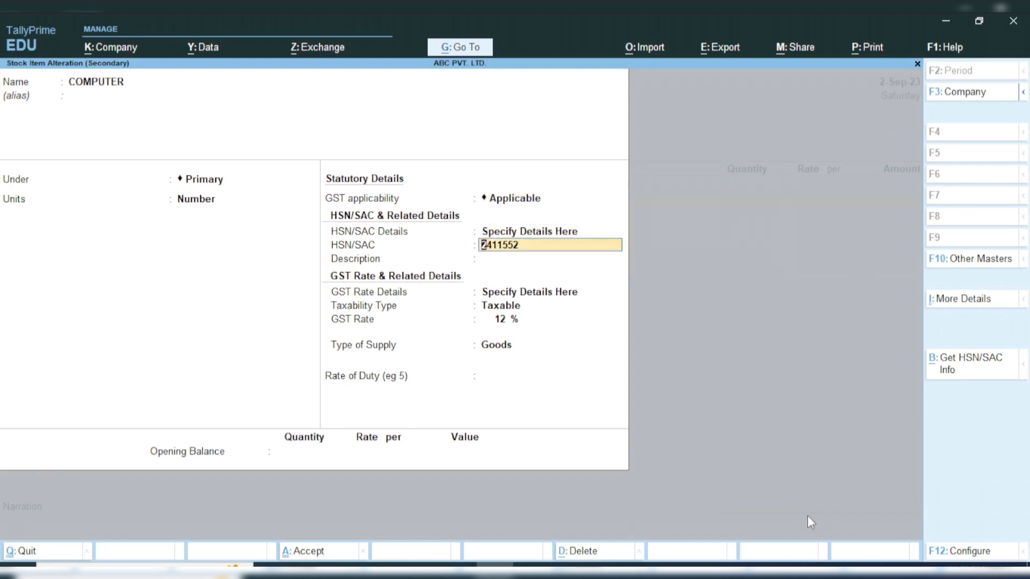
pyautogui.press('Return')
pyautogui.press('Return')
pyautogui.press('Return')
pyautogui.press('Return')
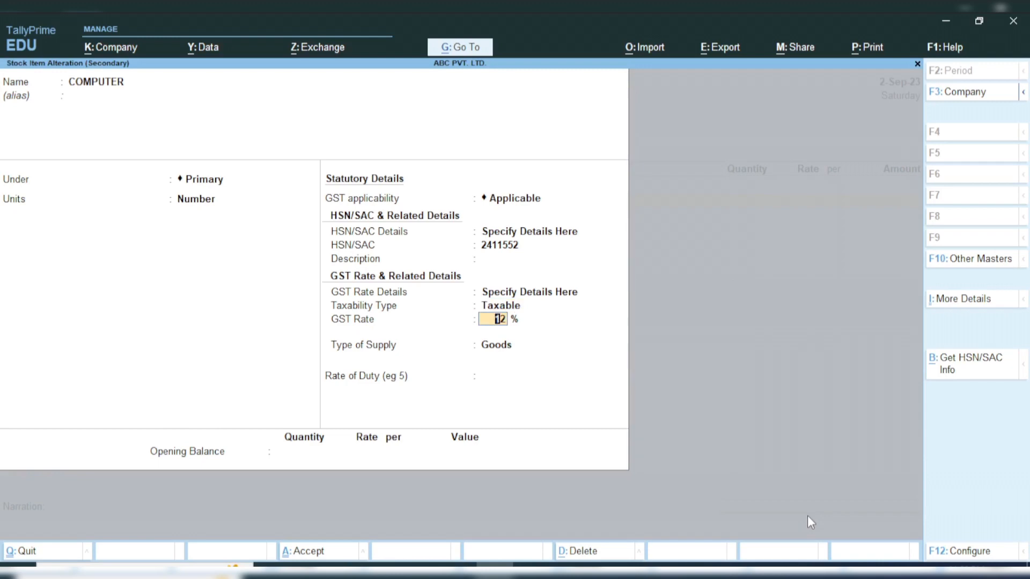
pyautogui.write('18')
pyautogui.press('Return')
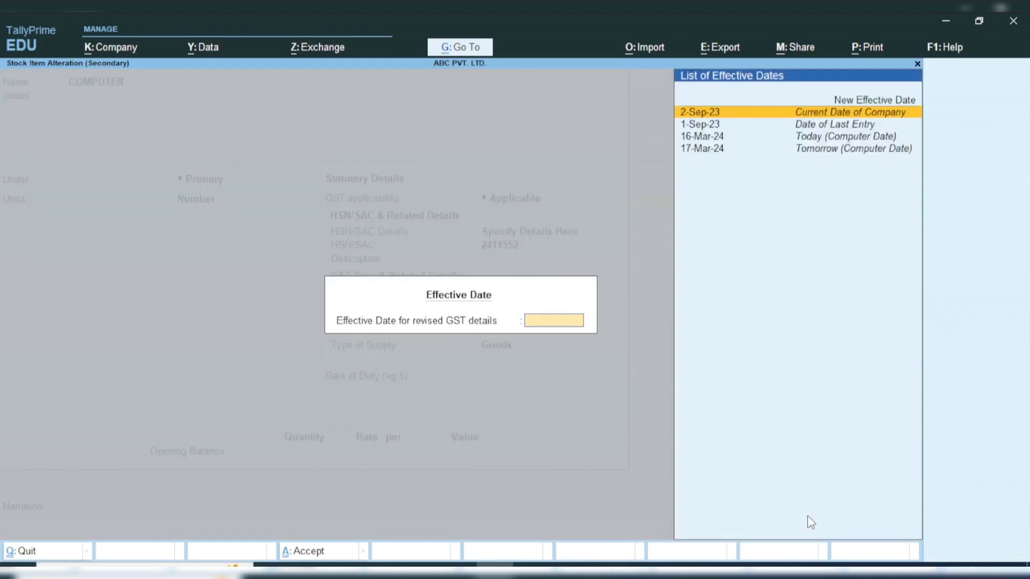
# - Set the effective date for the revised GST details to 1-9-2023, keep the supply type Goods, and save the COMPUTER stock item
pyautogui.write('19')
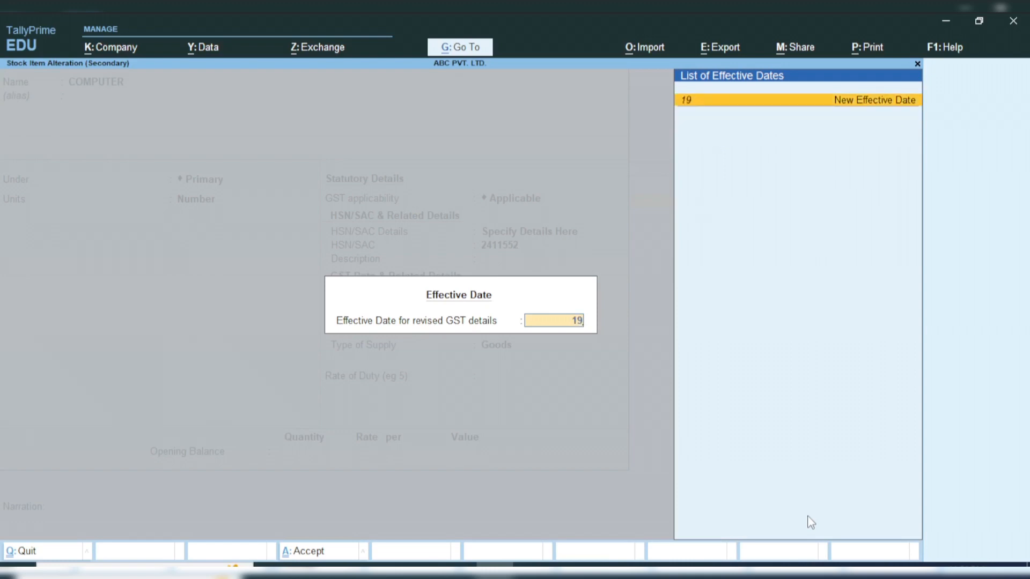
pyautogui.press('BackSpace')
pyautogui.write('-9-202')
pyautogui.press('Return')
pyautogui.press('Return')
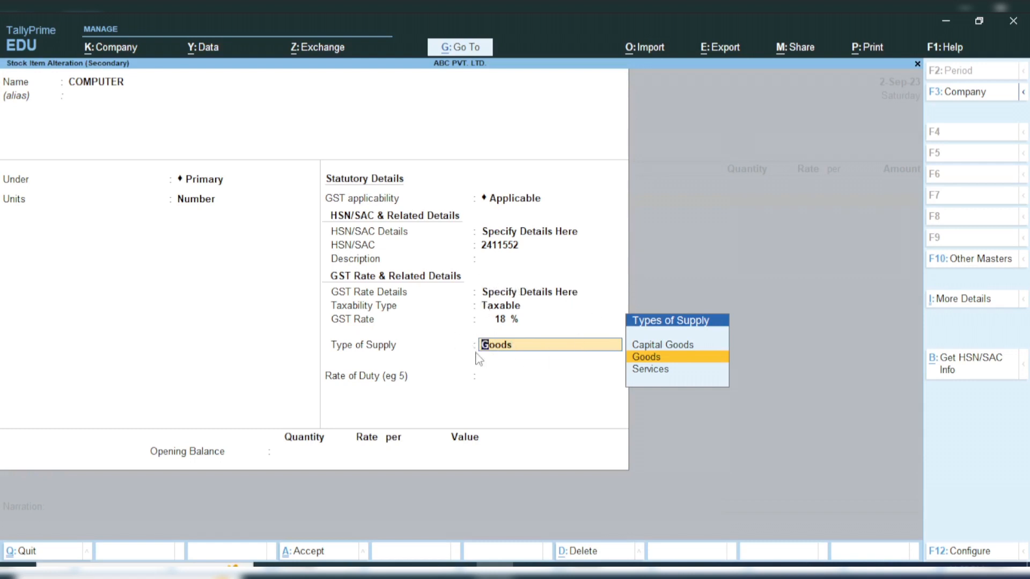
pyautogui.press('Return')
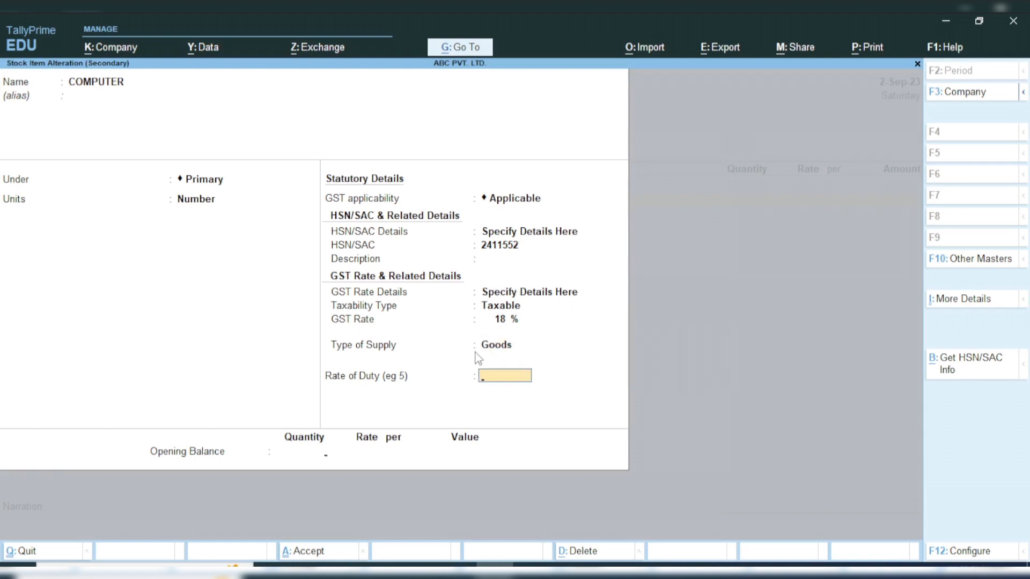
pyautogui.press('Return')
pyautogui.press('Return')
pyautogui.press('Return')
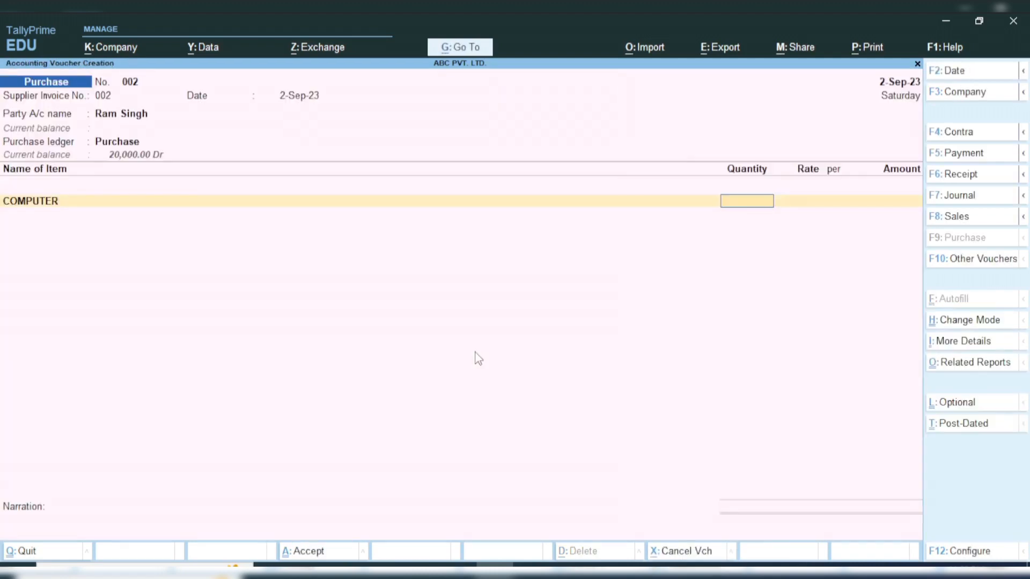
# - Enter a quantity of 10 and a rate of 30,000 per number for COMPUTER, accepting the calculated amount
pyautogui.write('10')
pyautogui.press('Return')
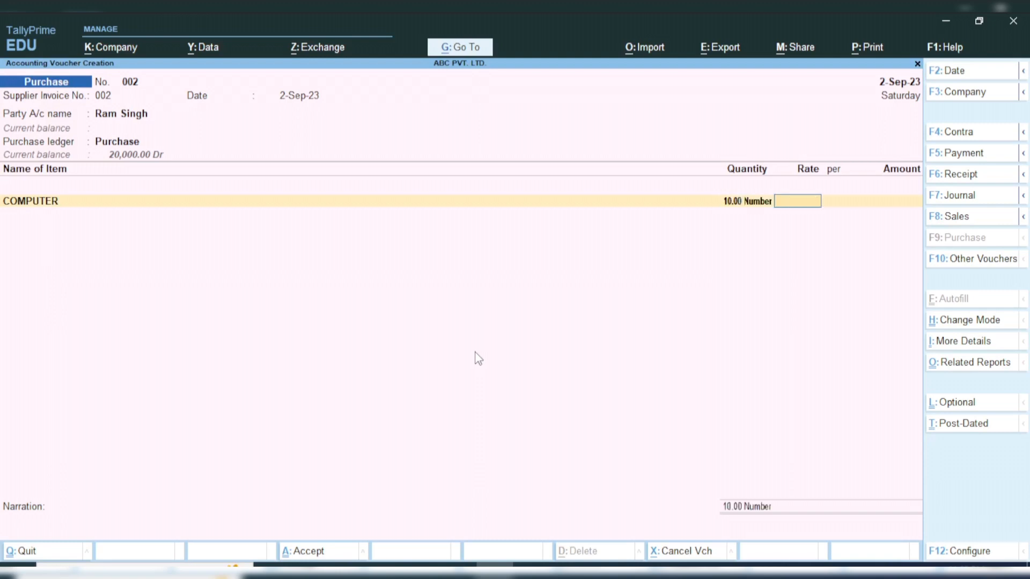
pyautogui.write('3000')
pyautogui.press('Return')
pyautogui.press('Return')
pyautogui.press('Return')
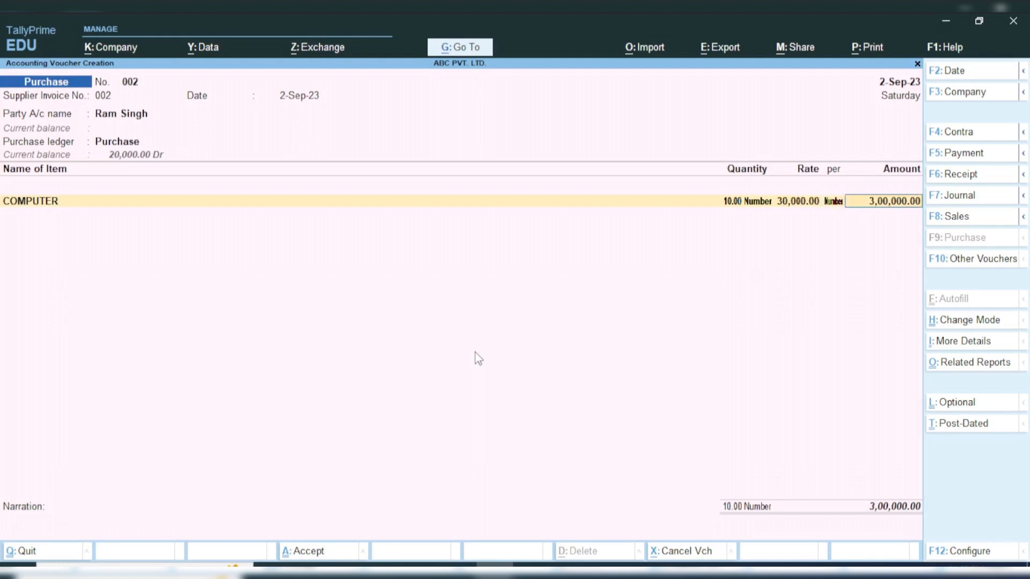
pyautogui.press('Return')
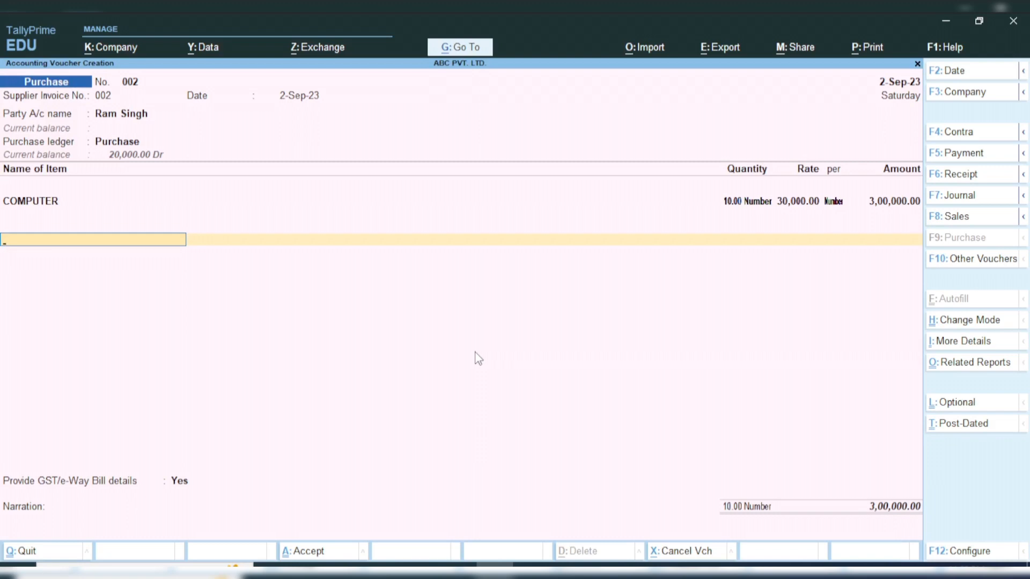
# - Start a new ledger from the voucher's line below COMPUTER, named CGST INPUT and grouped under Duties & Taxes
pyautogui.write('C')
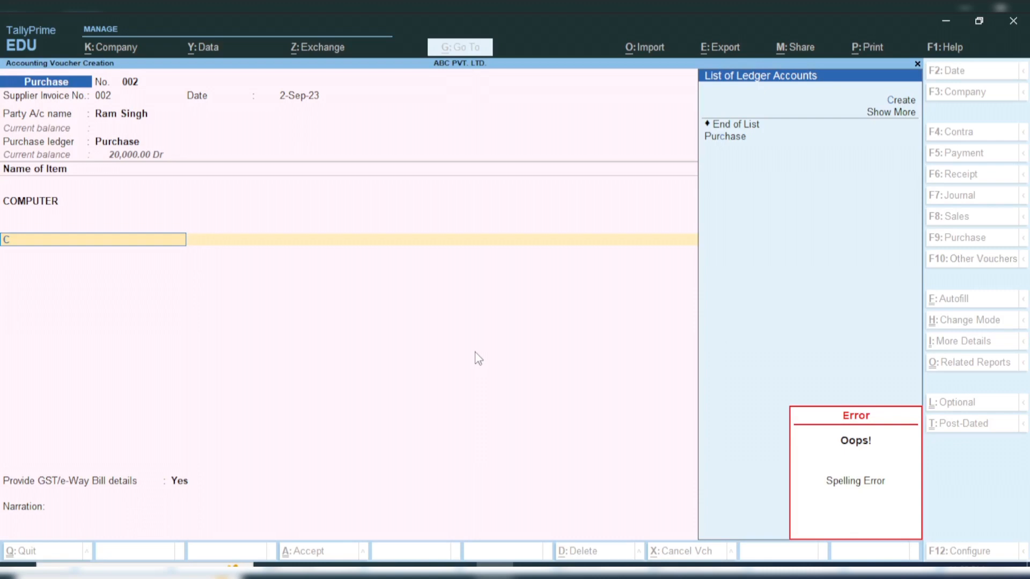
pyautogui.hotkey('alt', 'c')
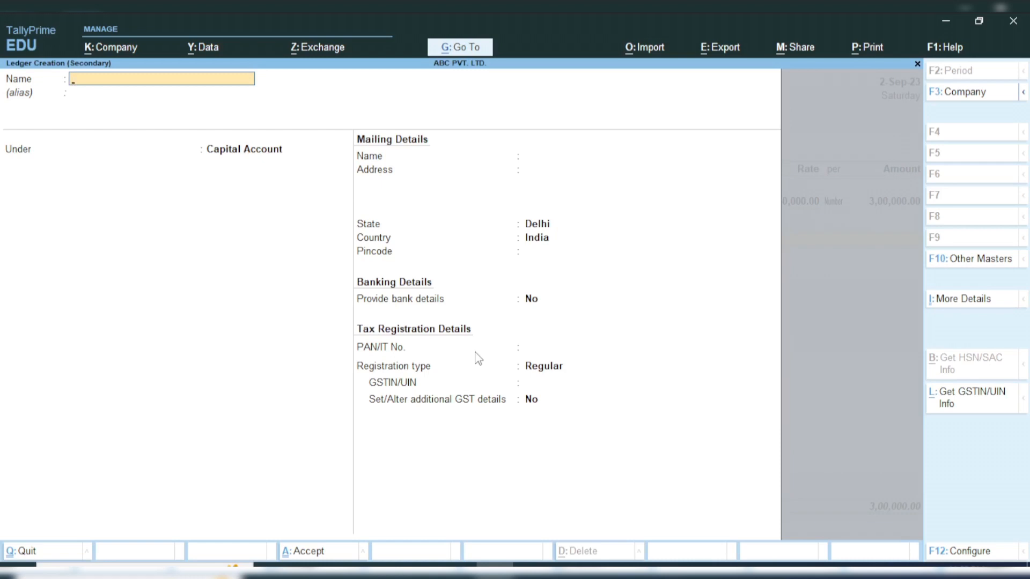
pyautogui.write('CGST INPUT')
pyautogui.press('Return')
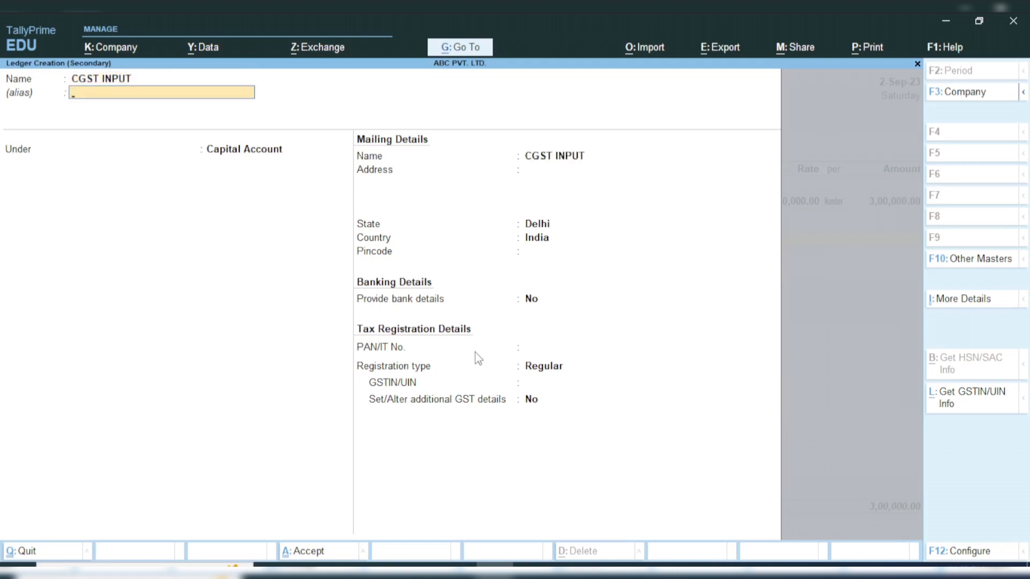
pyautogui.press('Return')
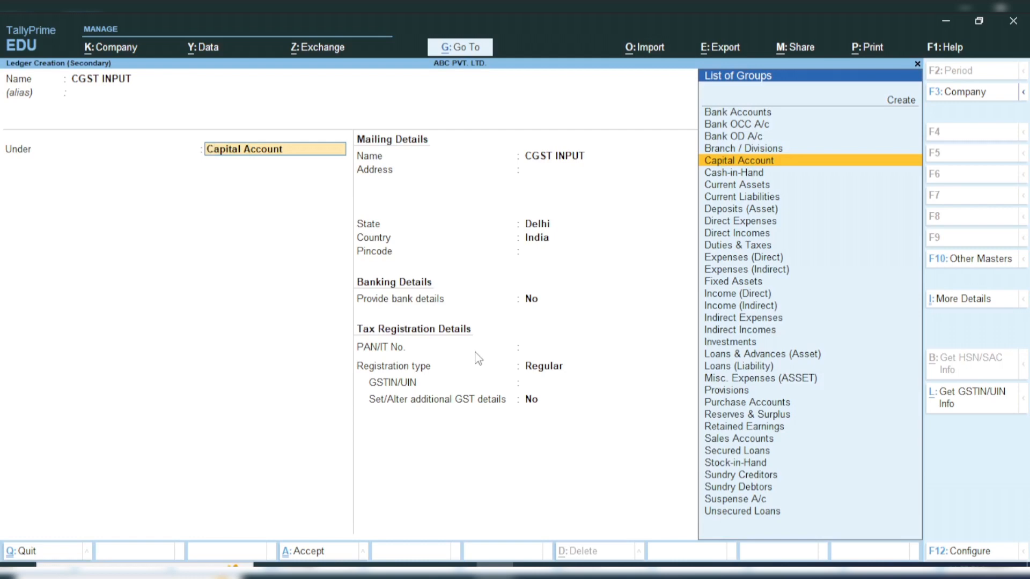
pyautogui.write('DUT')
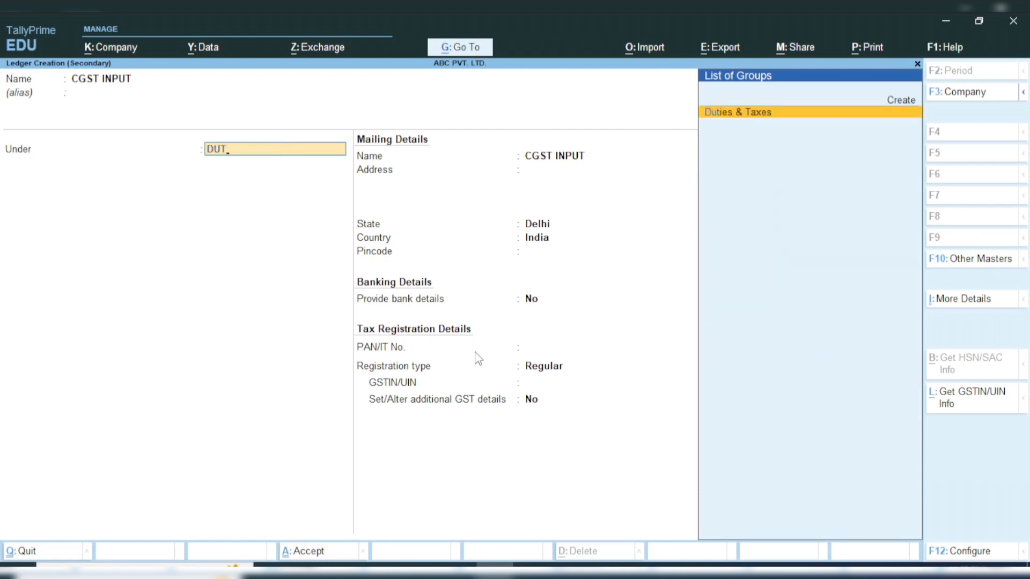
pyautogui.press('Return')
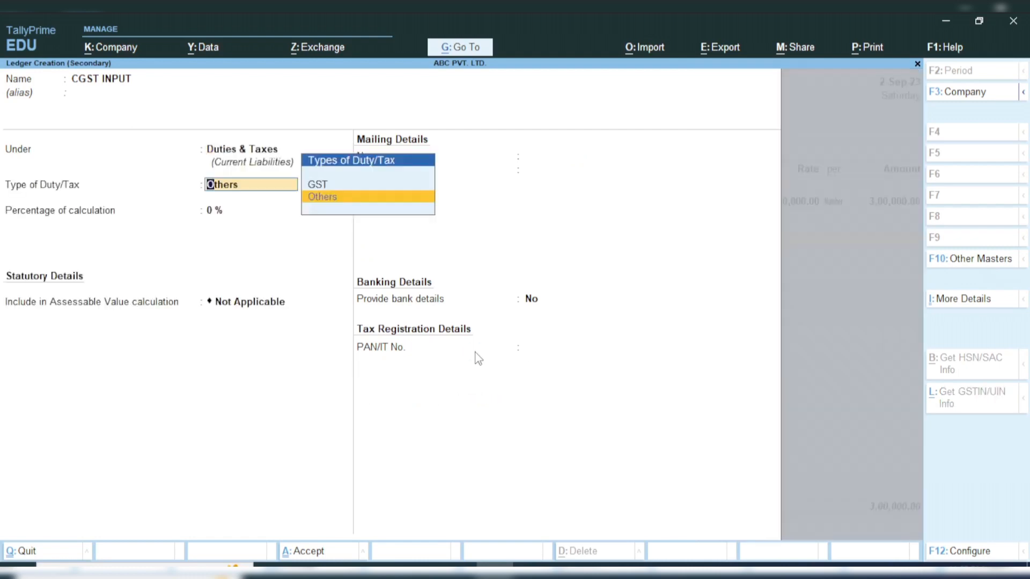
# - Set the CGST INPUT ledger's duty type to GST and tax type to CGST, and save it into the voucher with its calculated amount
pyautogui.press('Up')
pyautogui.press('Return')
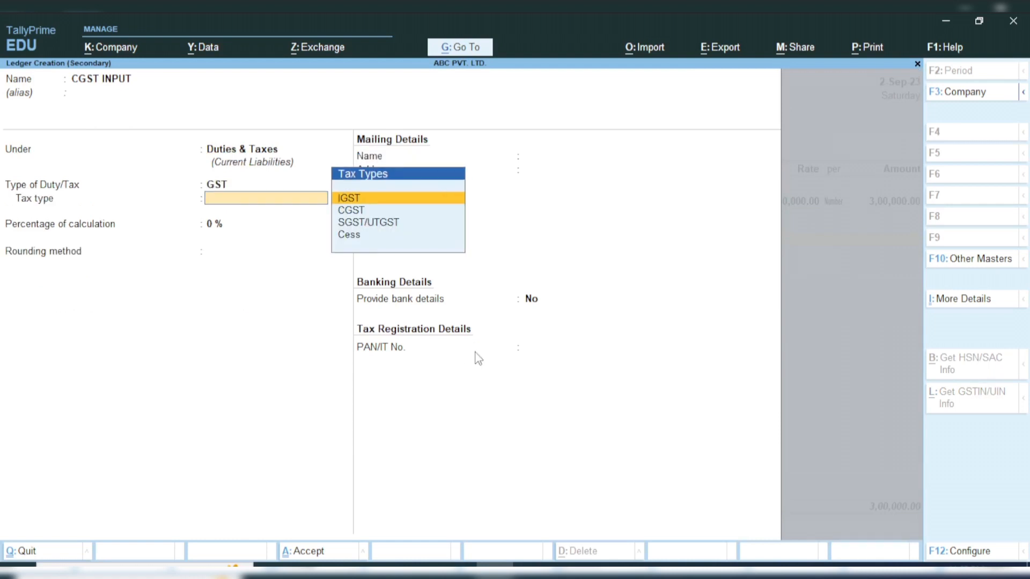
pyautogui.press('Down')
pyautogui.press('Return')
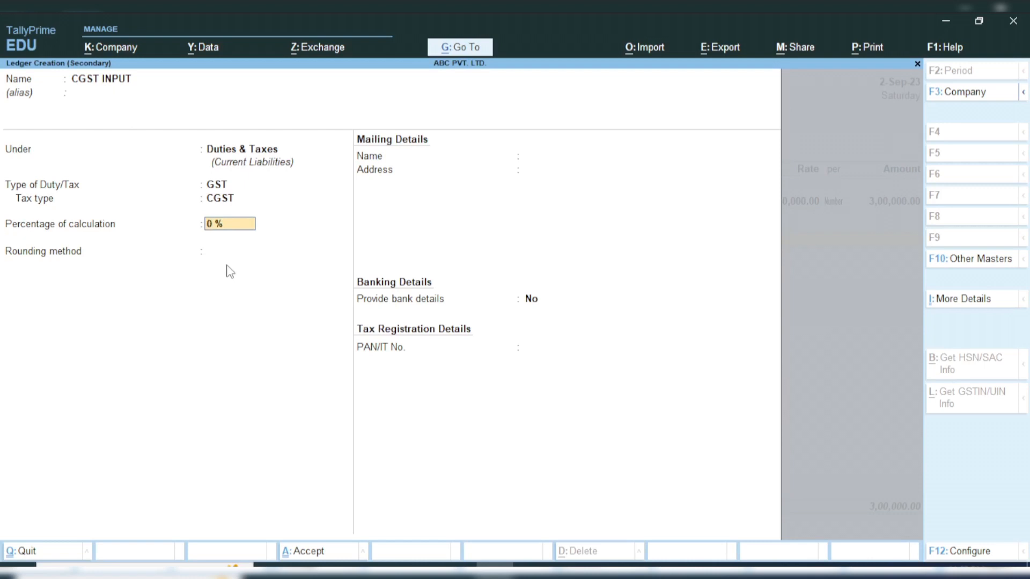
pyautogui.press('Return')
pyautogui.hotkey('ctrl', 'a')
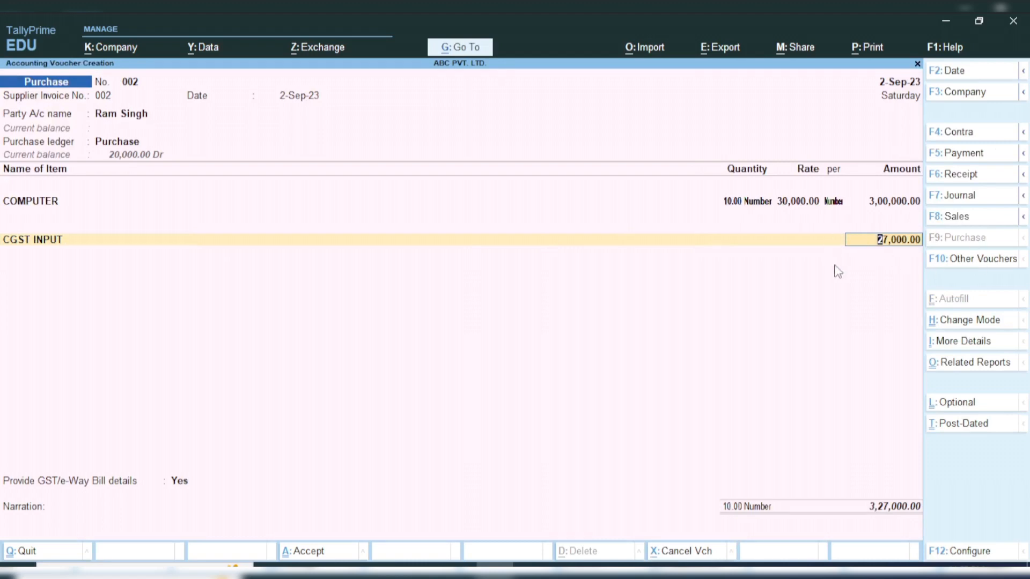
pyautogui.press('Return')
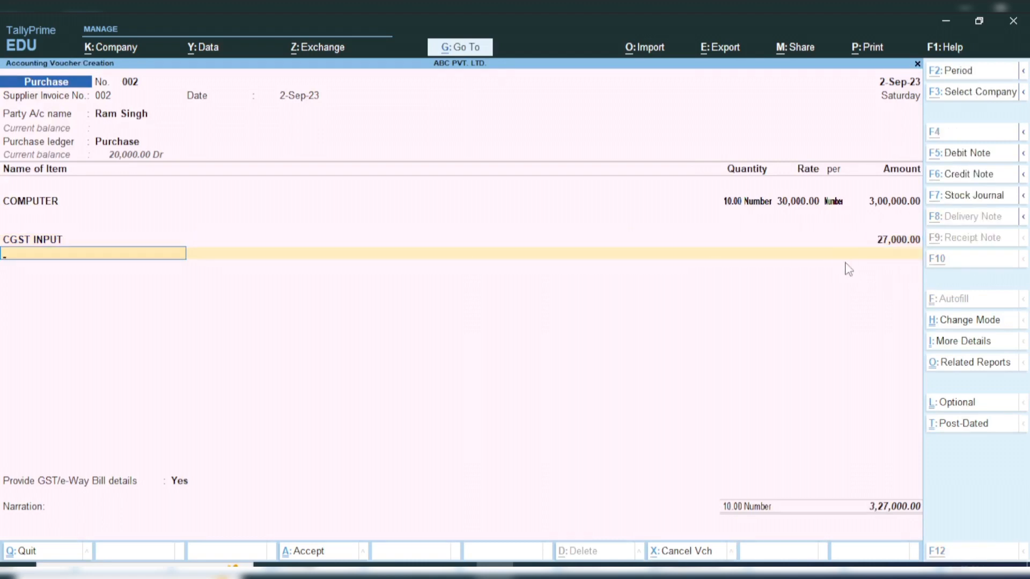
# - Start another new ledger from the voucher line below CGST INPUT, named SGST INPUT and kept under Duties & Taxes
pyautogui.hotkey('alt', 'c')
pyautogui.write('SGS')
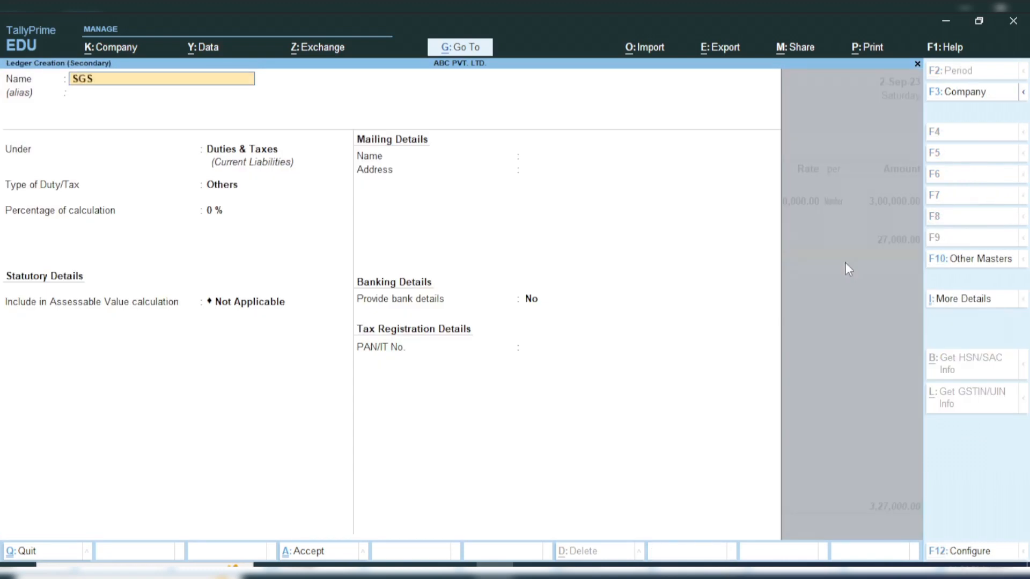
pyautogui.write('T INPUT')
pyautogui.press('Return')
pyautogui.press('Return')
pyautogui.press('Return')
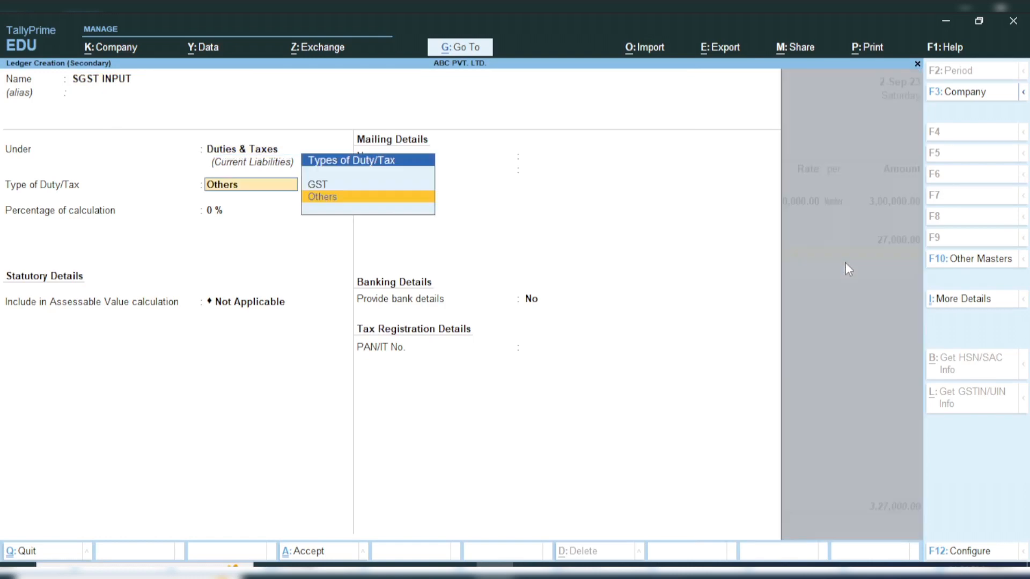
# - Set the SGST INPUT ledger's duty type to GST and tax type to SGST/UTGST, and save it into the voucher with its calculated amount
pyautogui.press('Up')
pyautogui.press('Return')
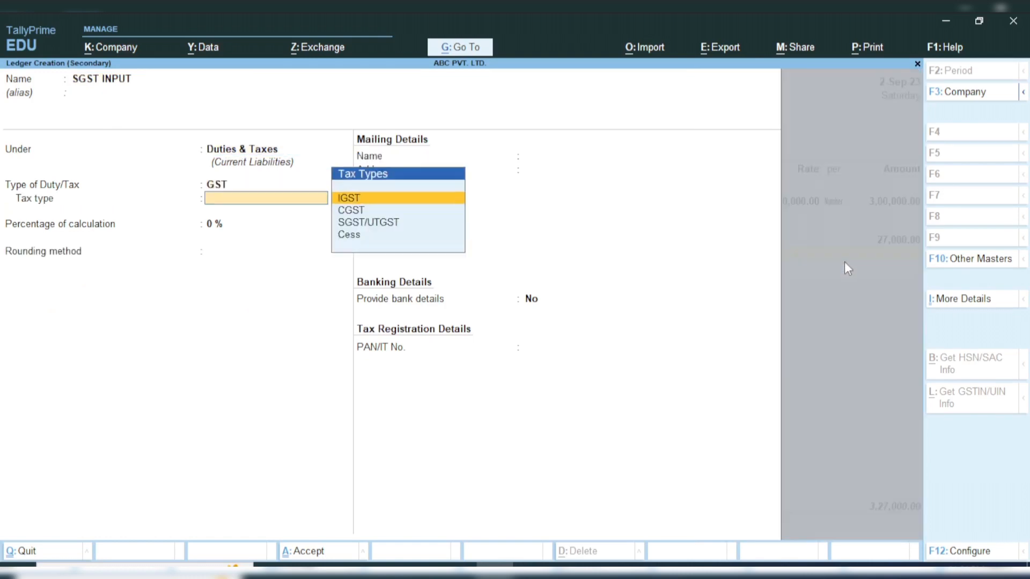
pyautogui.press('Down')
pyautogui.press('Down')
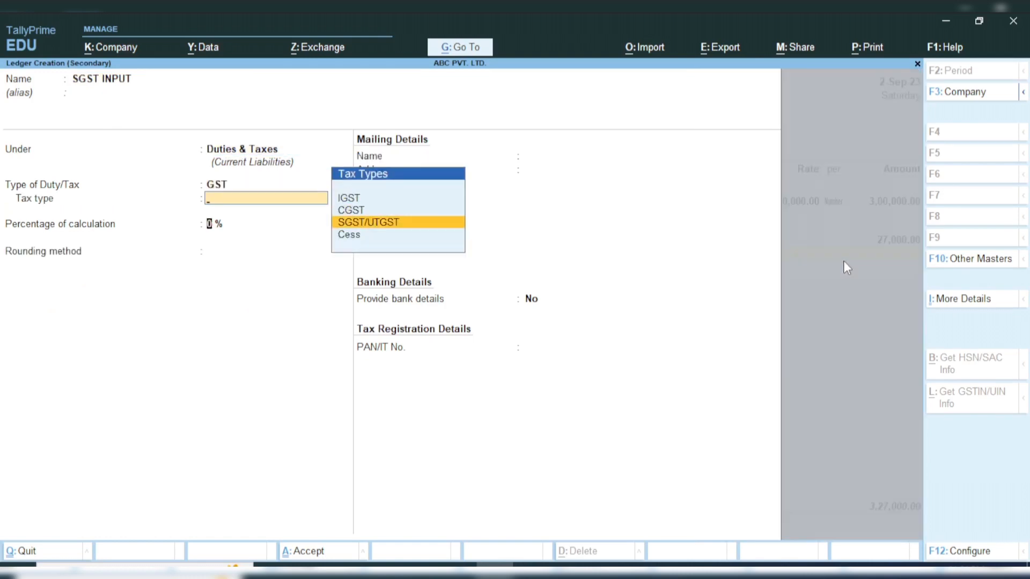
pyautogui.press('Return')
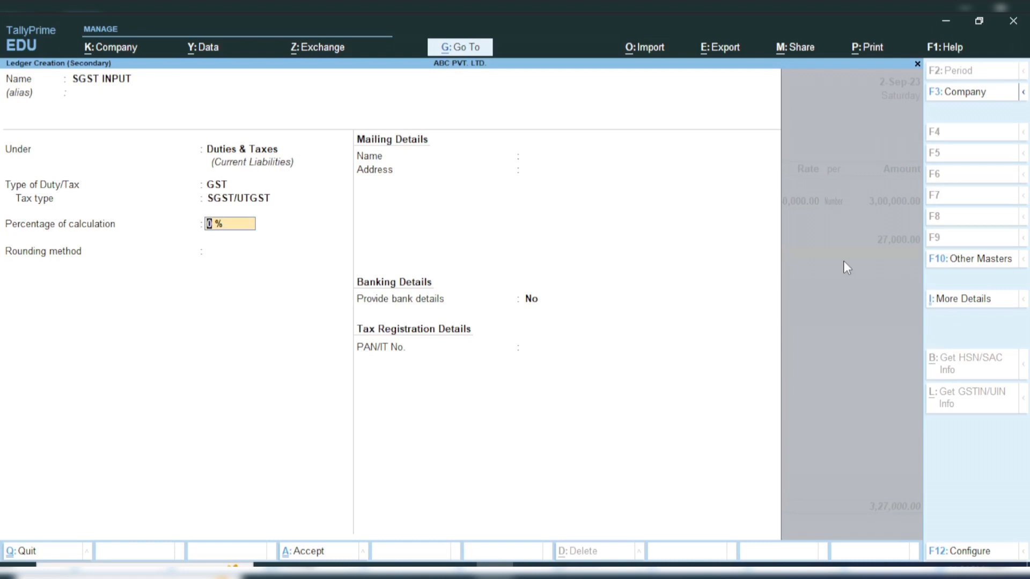
pyautogui.press('ctrl')
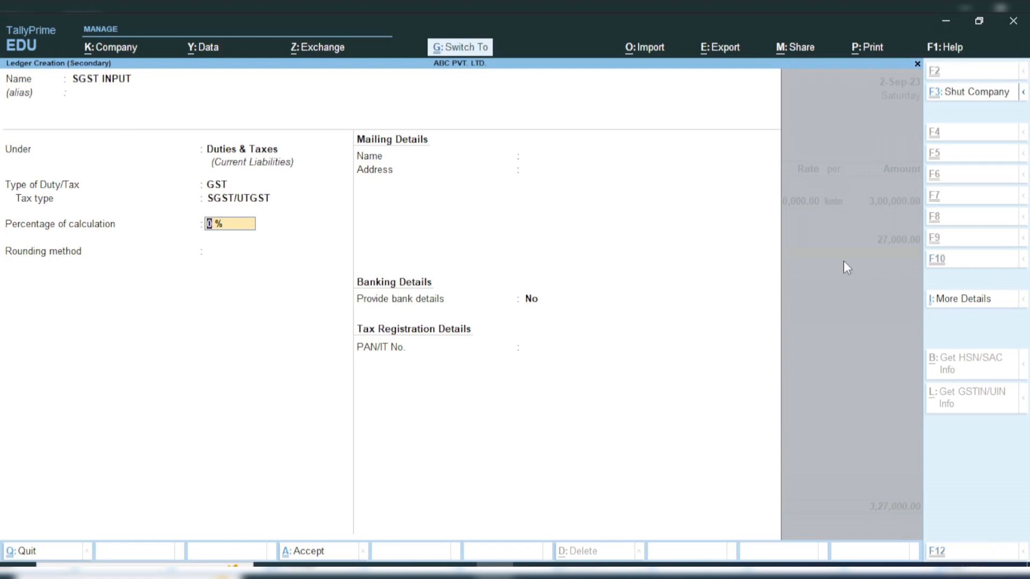
pyautogui.hotkey('ctrl', 'a')
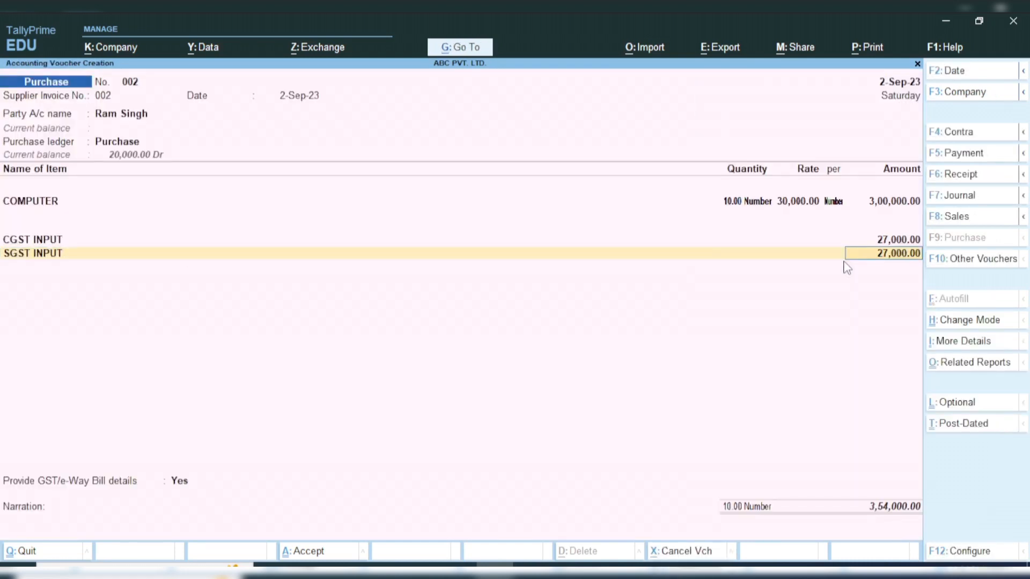
pyautogui.press('Return')
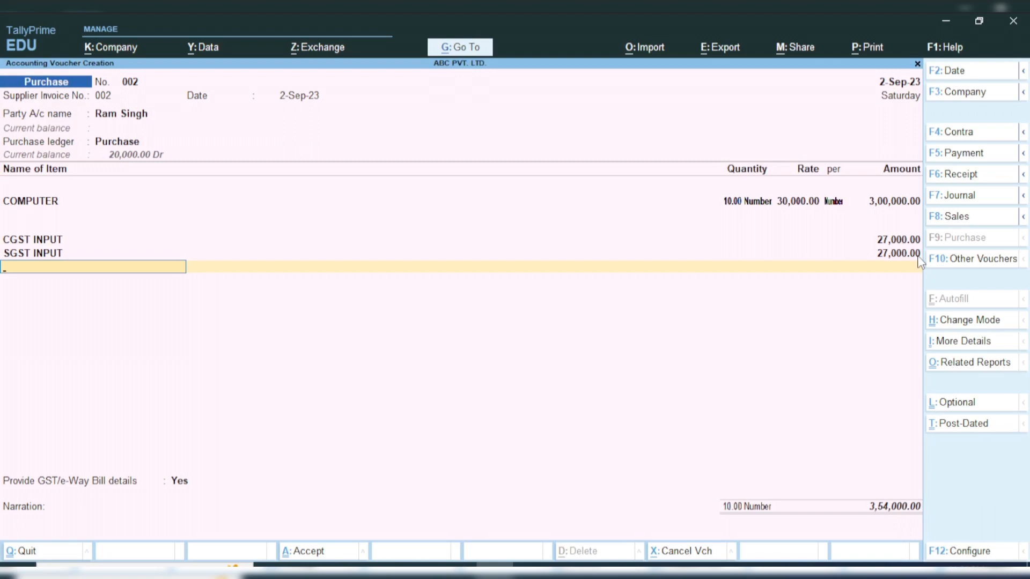
pyautogui.press('BackSpace')
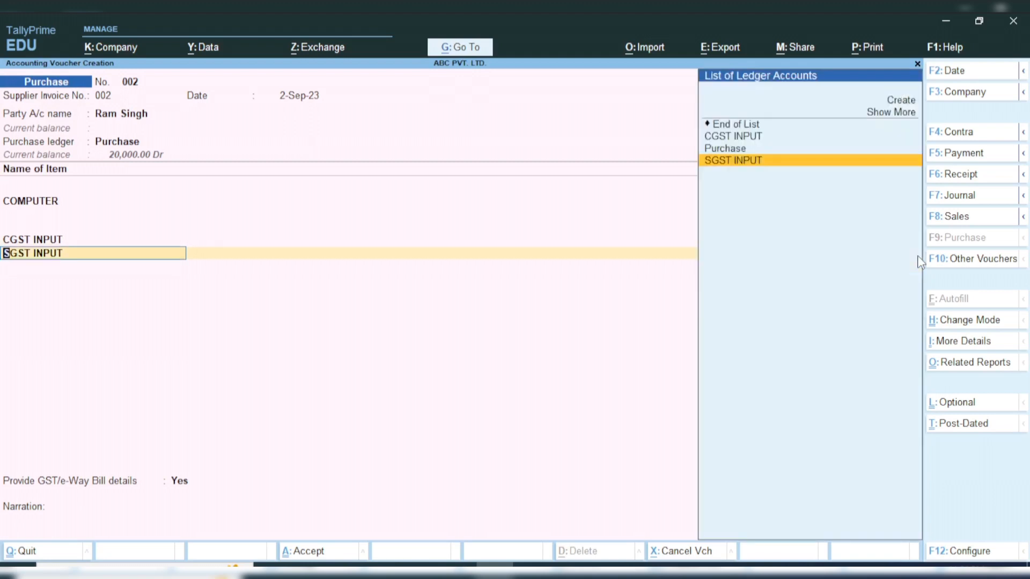
pyautogui.press('Return')
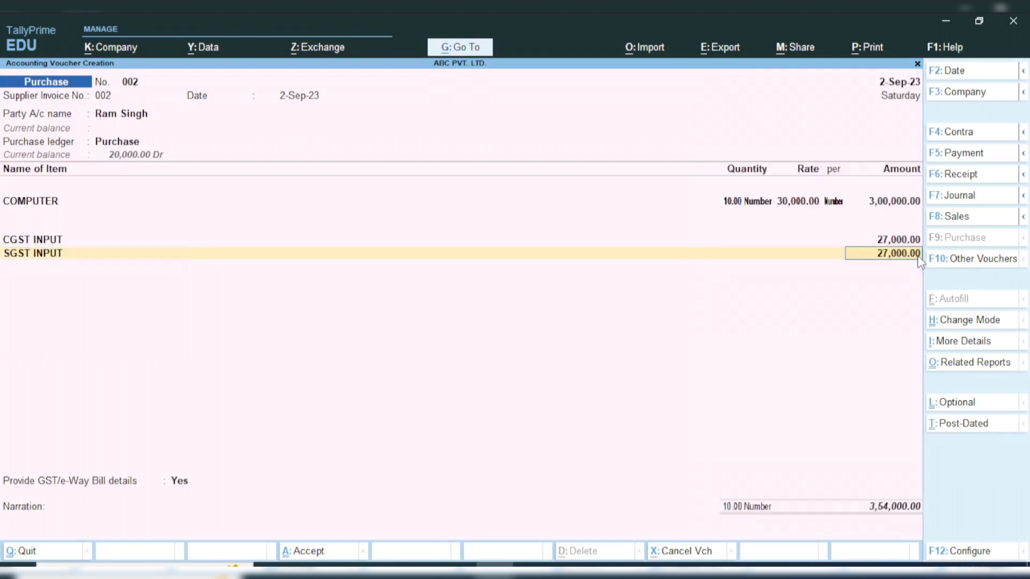
pyautogui.press('Return')
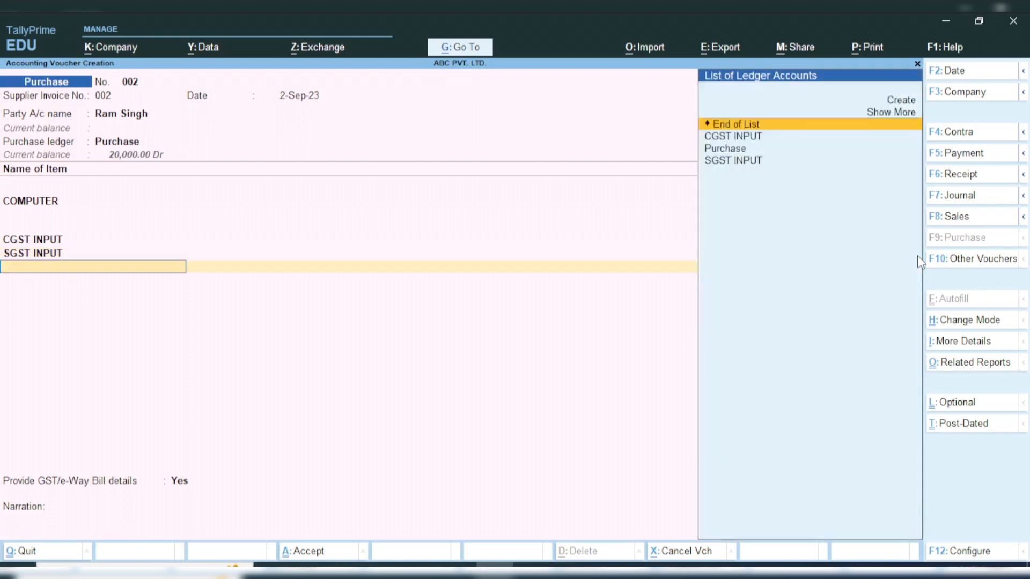
# - End the ledger entries of purchase voucher 002 and save the voucher
pyautogui.press('Return')
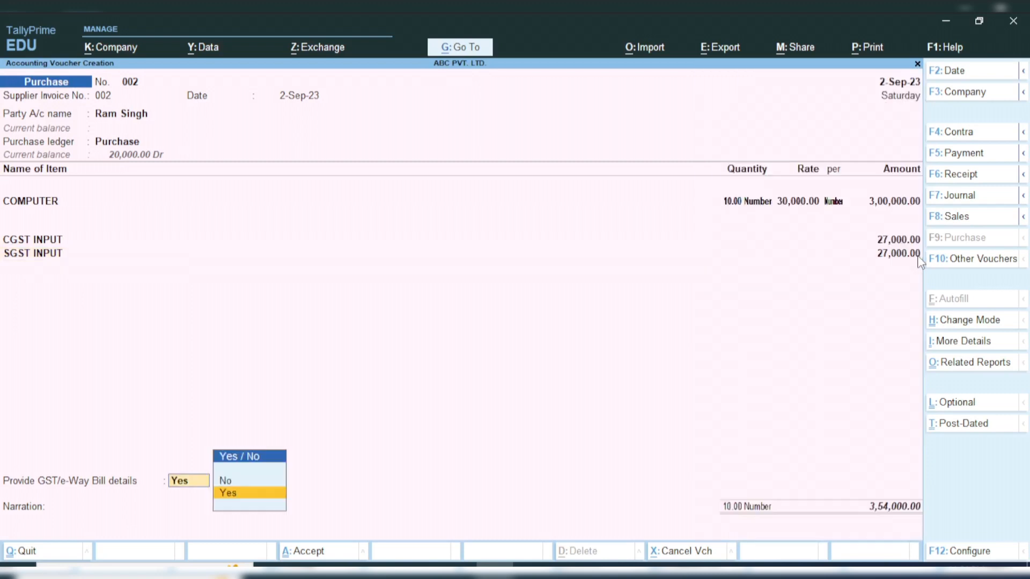
pyautogui.press('ctrl')
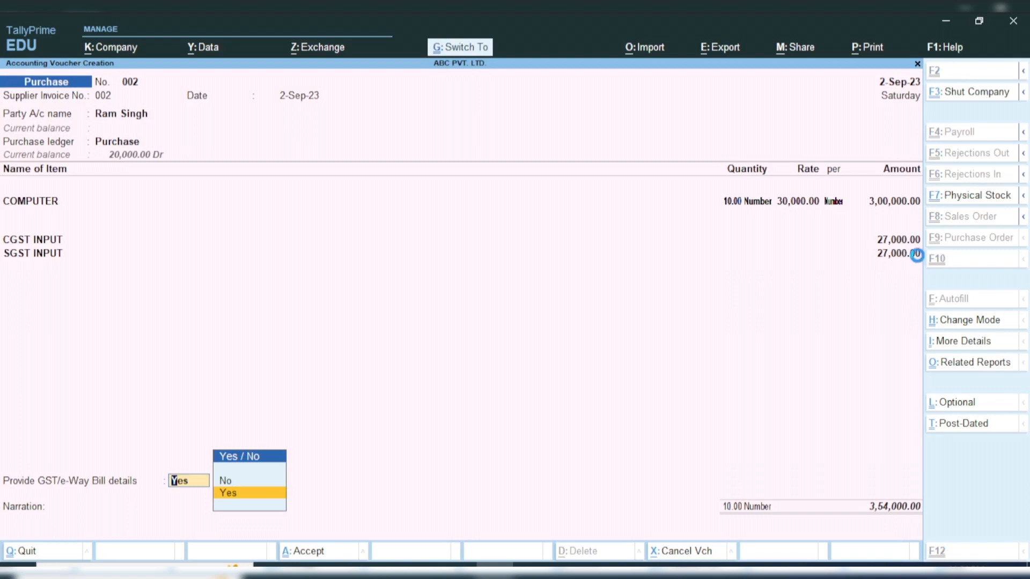
pyautogui.hotkey('ctrl', 'a')
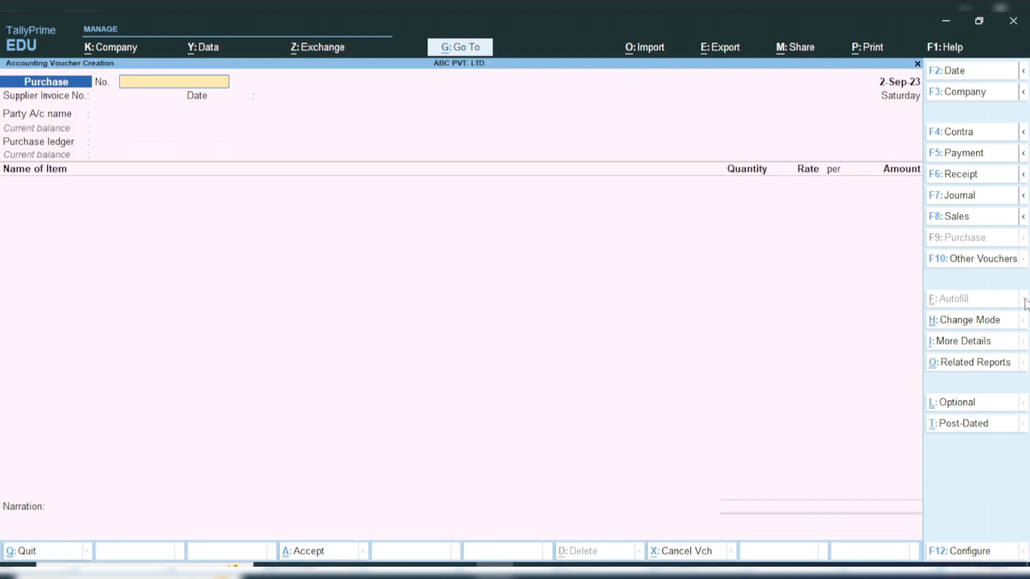
# - Switch the new purchase voucher to Accounting Invoice mode
pyautogui.press('ctrl')
pyautogui.hotkey('ctrl', 'h')
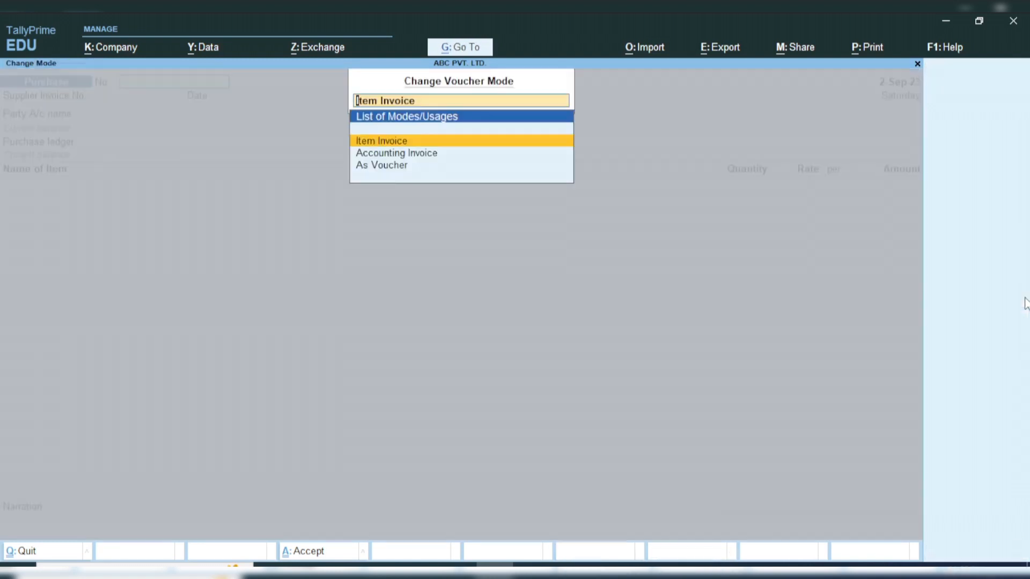
pyautogui.press('Down')
pyautogui.press('Return')
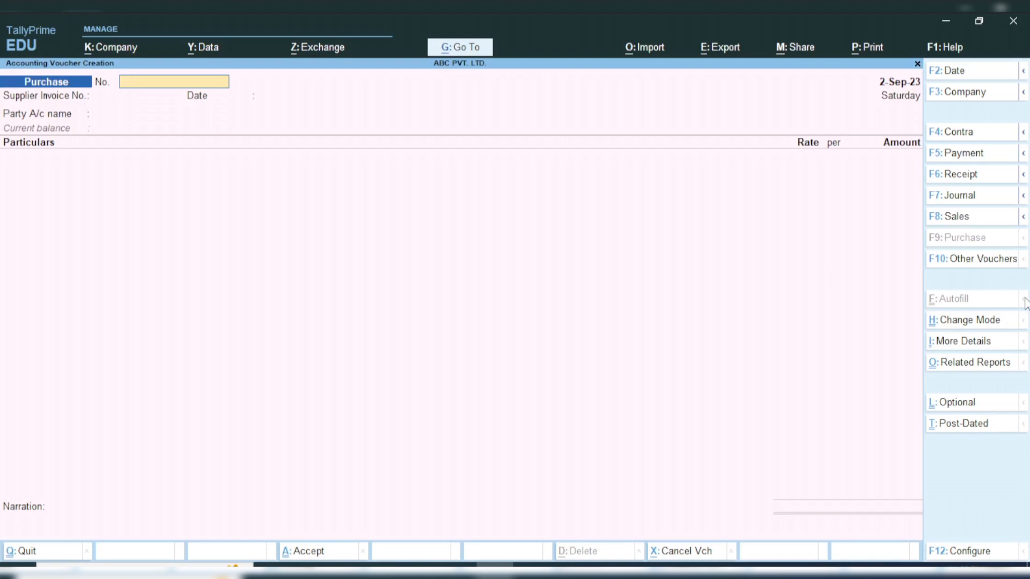
# - Enter 003 as voucher and supplier invoice number, keep 2-Sep-23, and choose the same supplier as in voucher 002, leaving receipt and party details at their defaults
pyautogui.write('003')
pyautogui.press('Return')
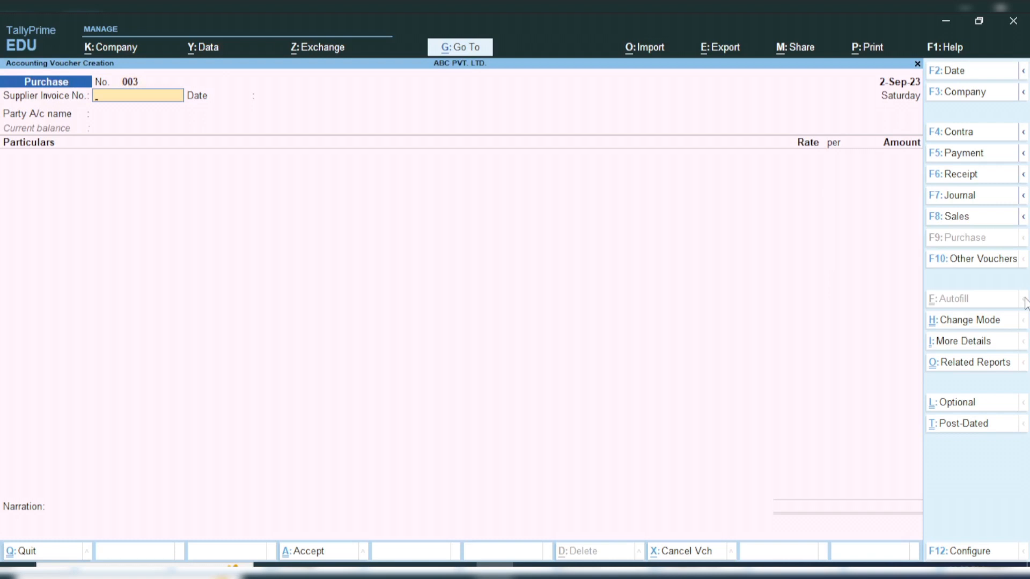
pyautogui.write('003')
pyautogui.press('Return')
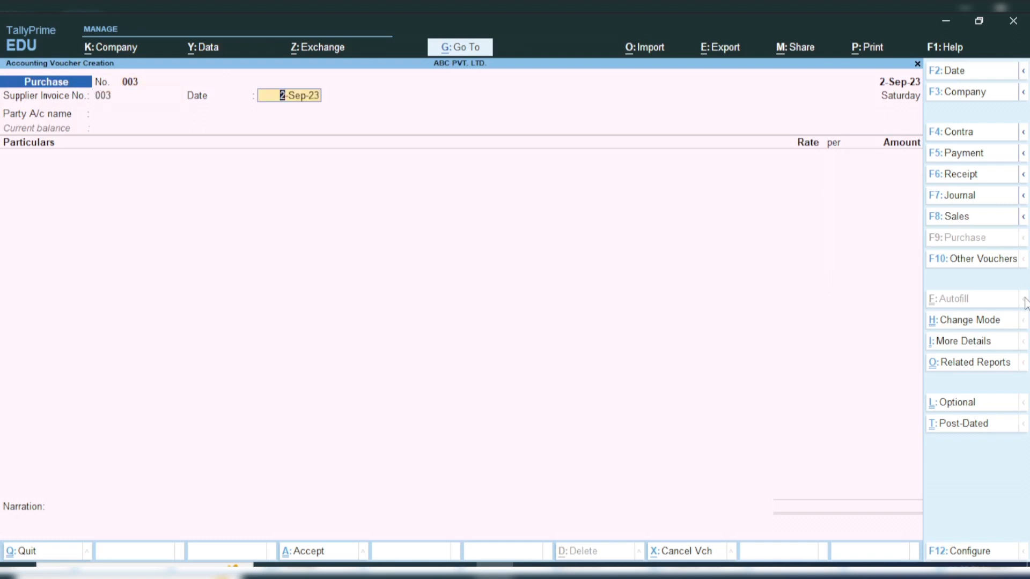
pyautogui.press('Return')
pyautogui.press('Down')
pyautogui.press('Return')
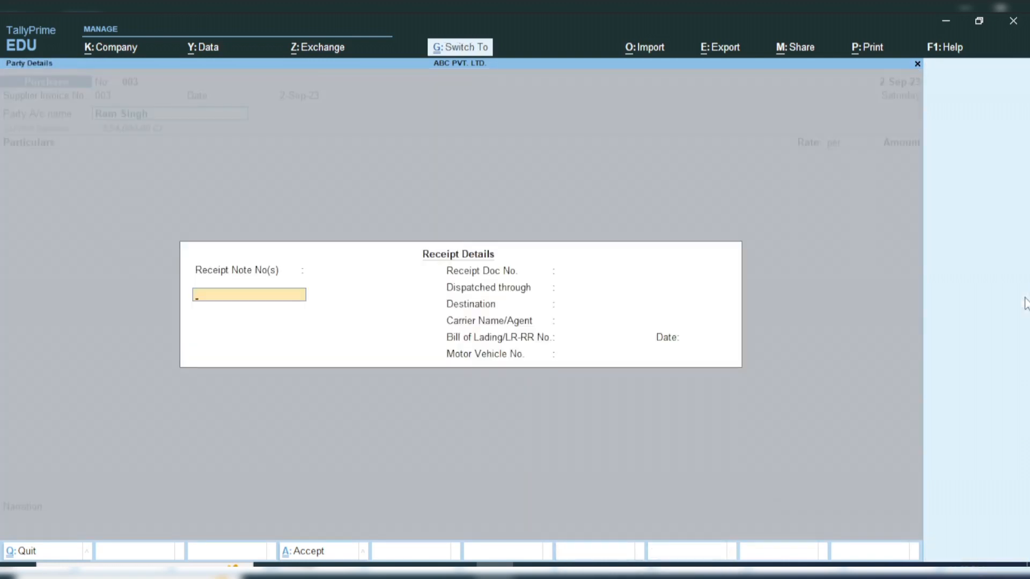
pyautogui.press('Return')
pyautogui.hotkey('ctrl', 'a')
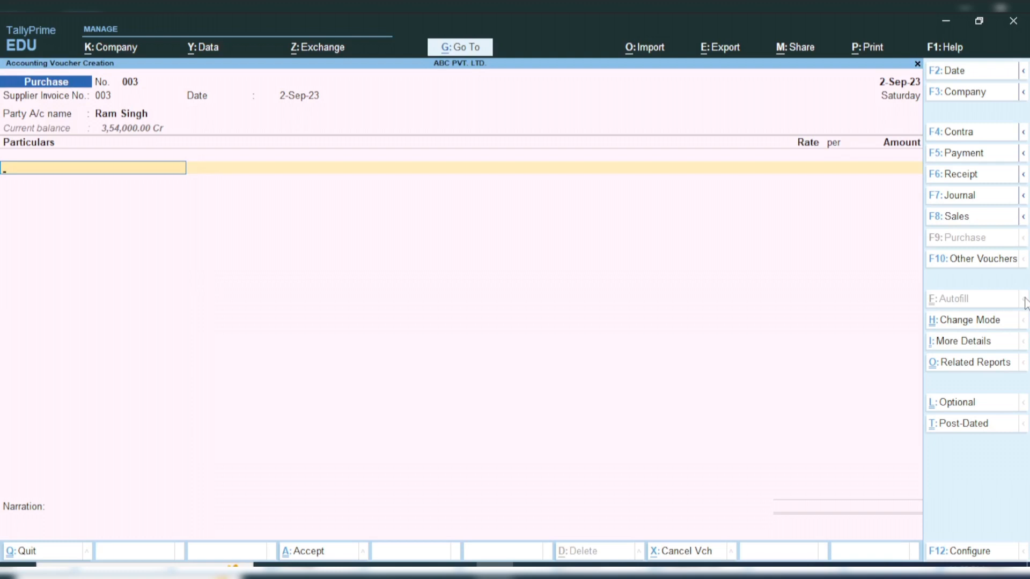
# - Start a new ledger from the first particulars line, named REPAIR CHARGES and grouped under Indirect Expenses
pyautogui.hotkey('alt', 'c')
pyautogui.write('R')
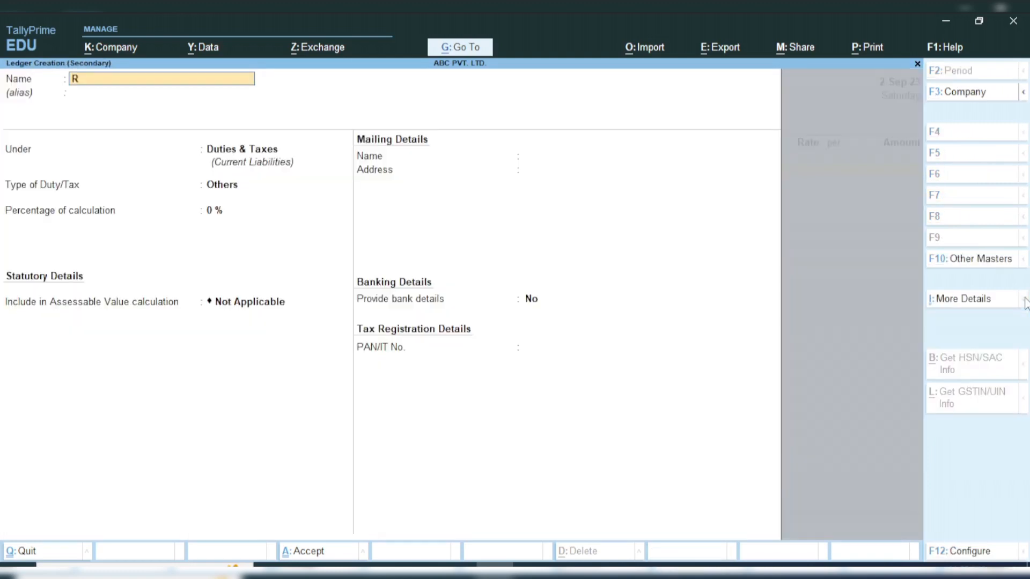
pyautogui.write('EPAIR CHARGES')
pyautogui.press('Return')
pyautogui.press('Return')
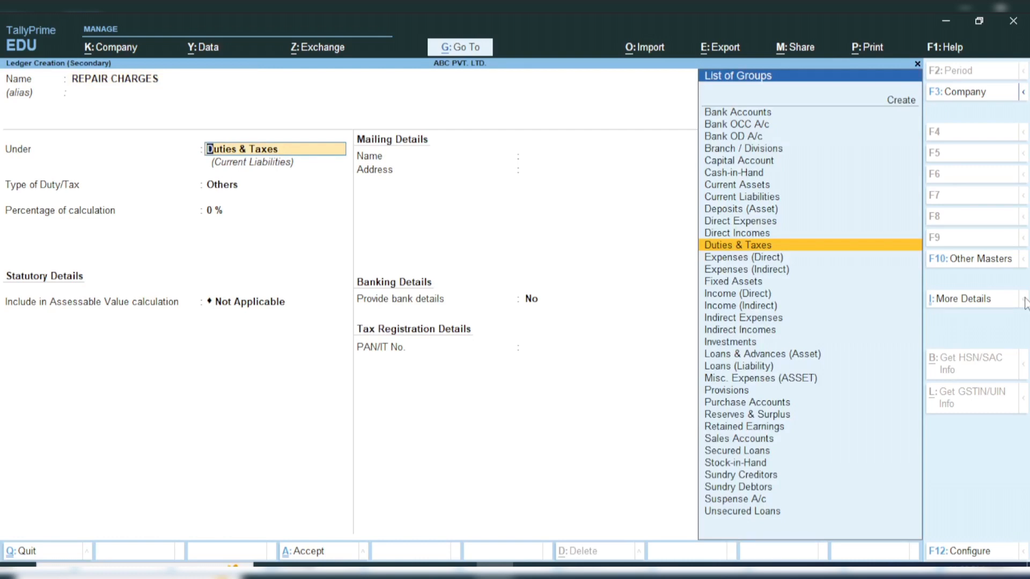
pyautogui.write('IND')
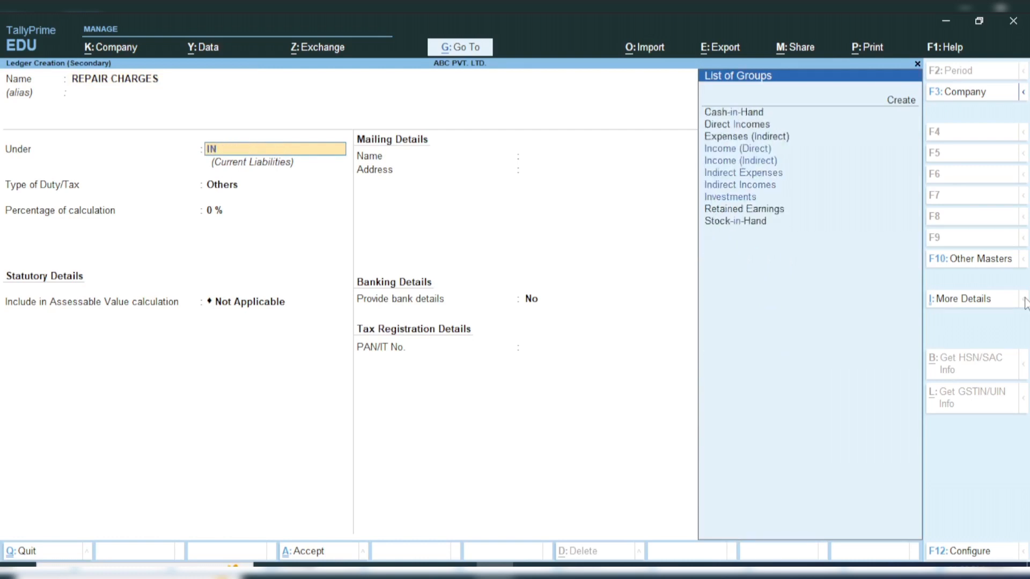
pyautogui.press('Down')
pyautogui.press('Down')
pyautogui.press('Down')
pyautogui.press('Up')
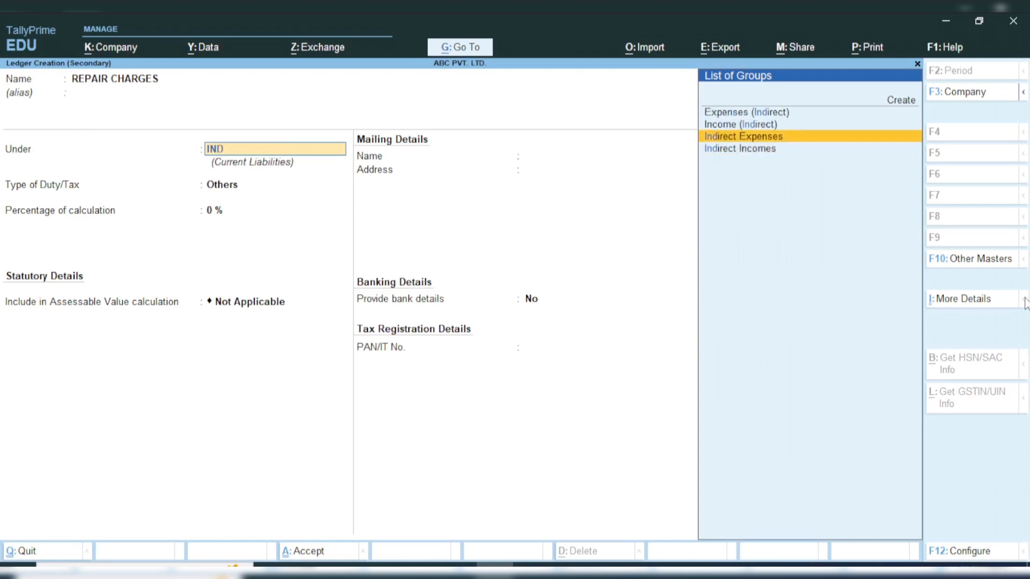
pyautogui.press('Return')
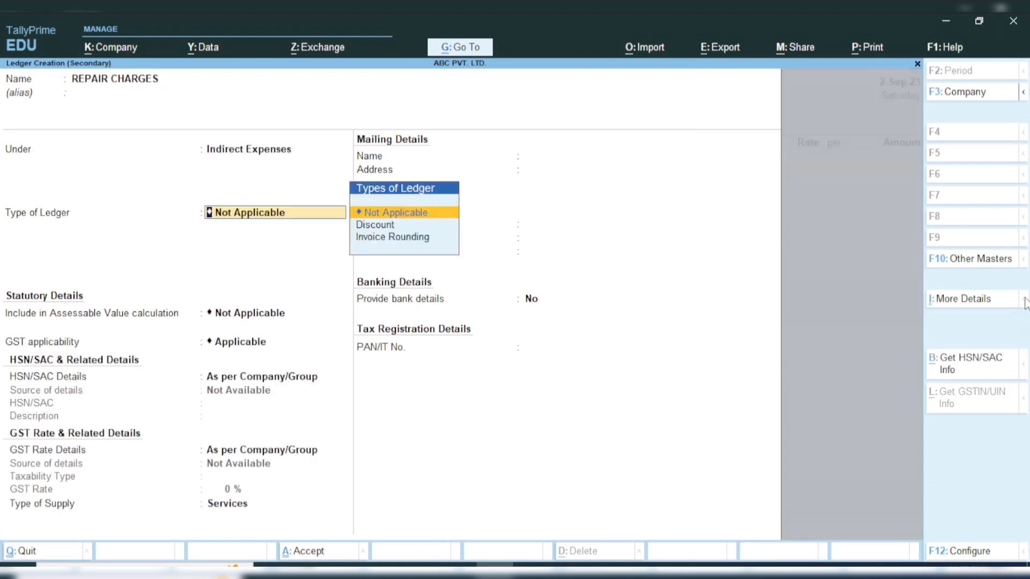
# - Keep GST applicable for the REPAIR CHARGES ledger and specify its HSN/SAC code there as 5555555
pyautogui.press('Return')
pyautogui.press('Return')
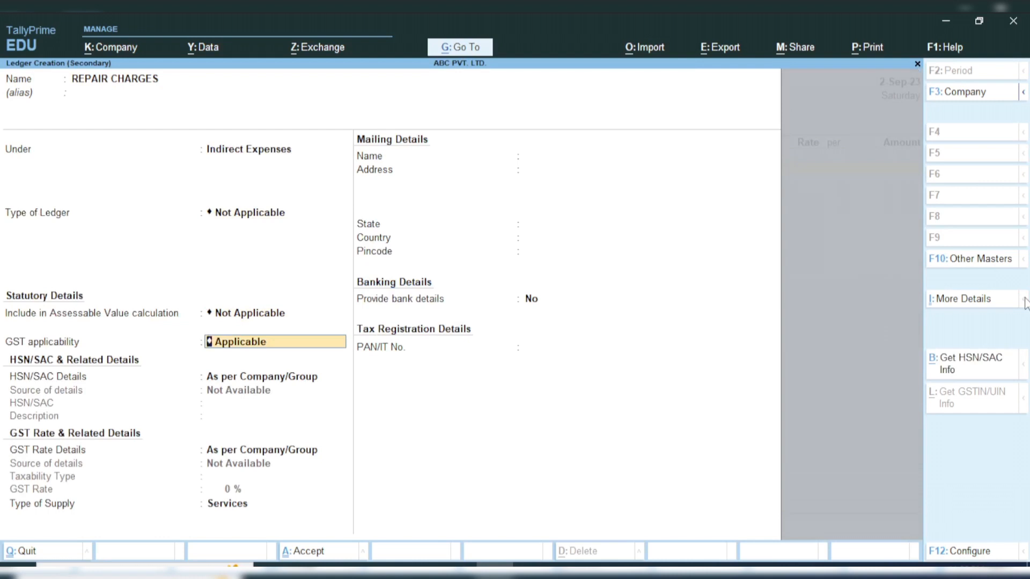
pyautogui.press('Return')
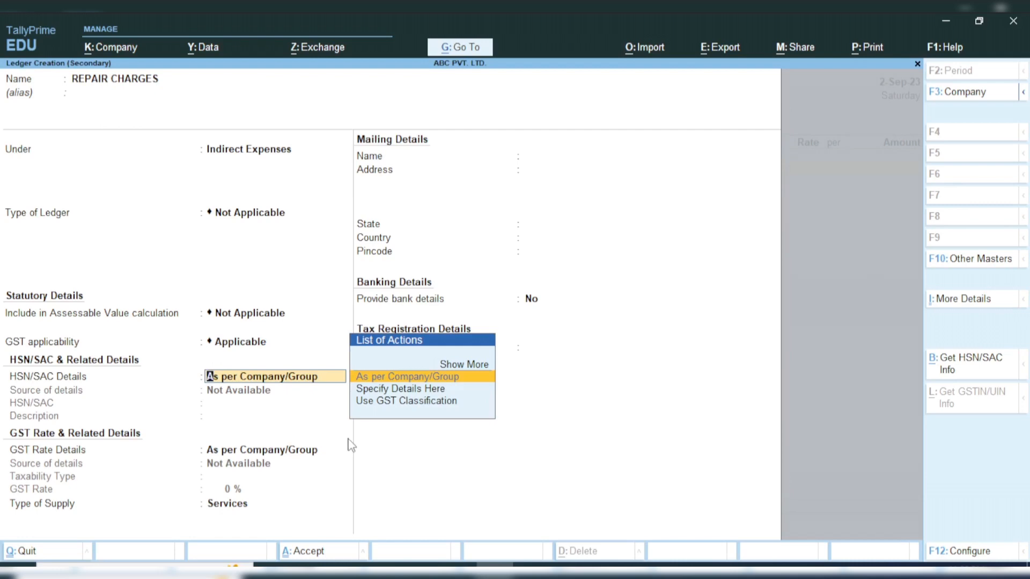
pyautogui.press('Down')
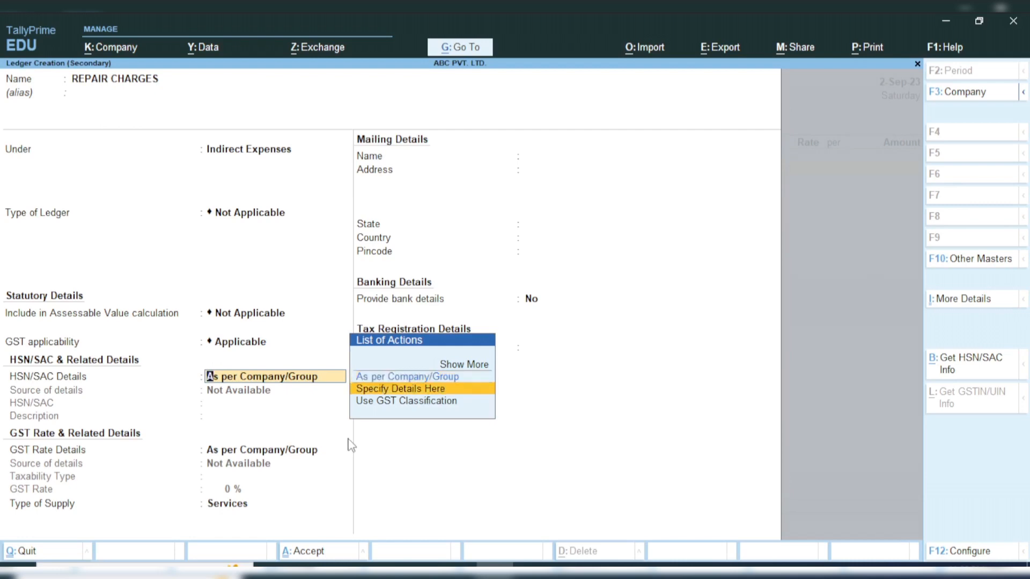
pyautogui.press('Return')
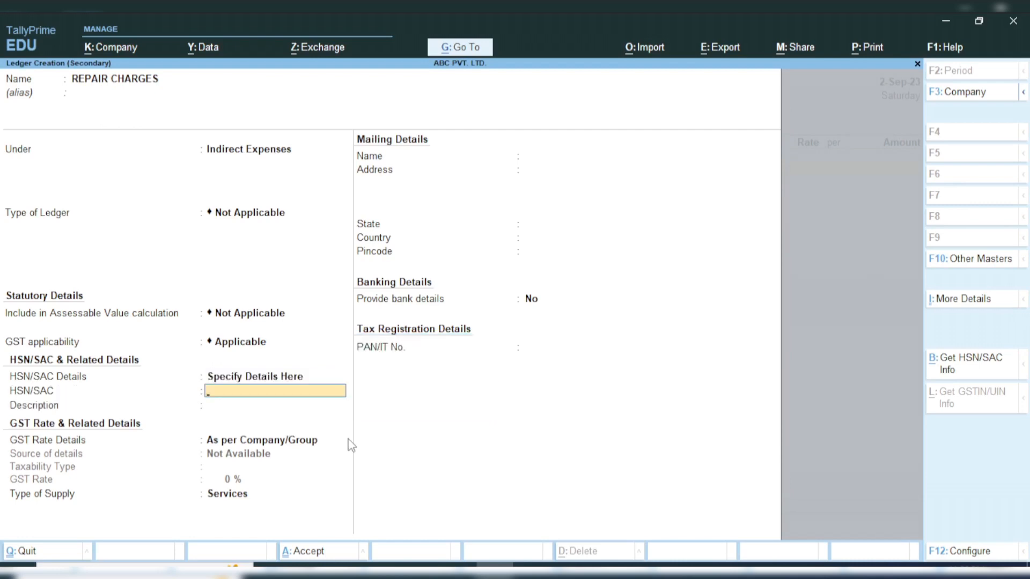
pyautogui.write('5555555')
pyautogui.press('Return')
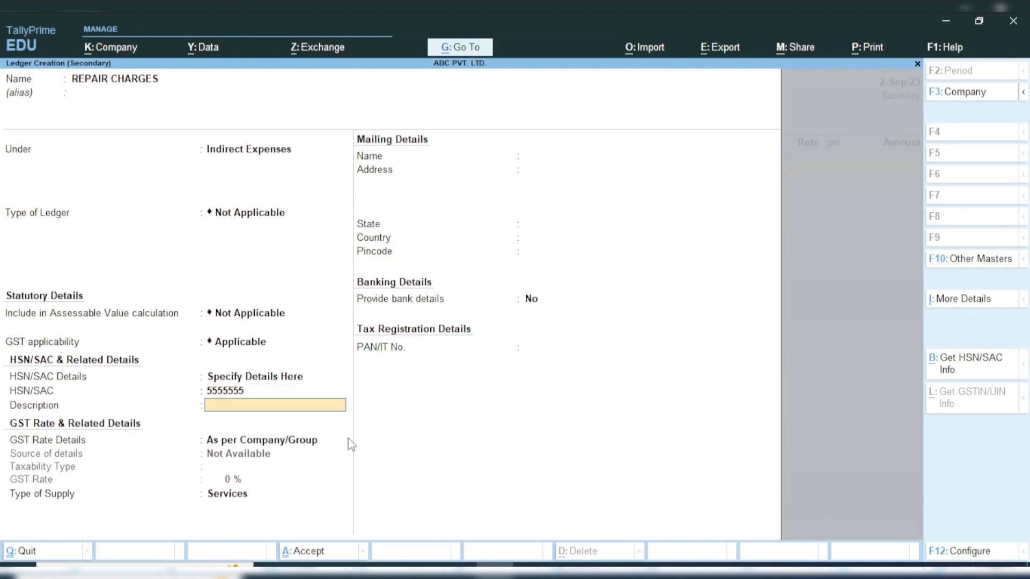
# - Specify the REPAIR CHARGES ledger's GST rate details as Taxable at 18% with supply type Services, and save the ledger
pyautogui.press('Return')
pyautogui.press('Down')
pyautogui.press('Return')
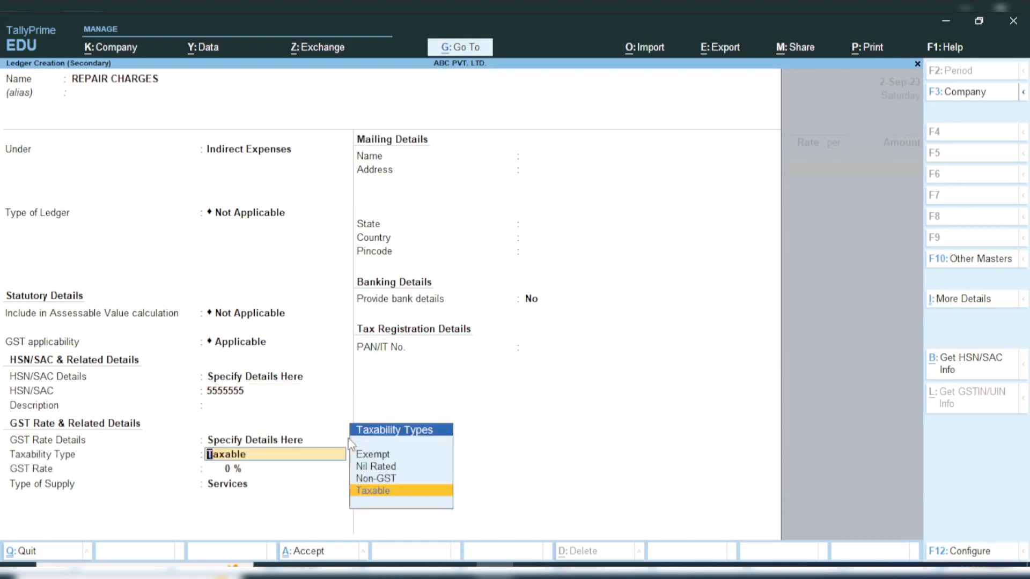
pyautogui.press('Return')
pyautogui.write('18')
pyautogui.press('Return')
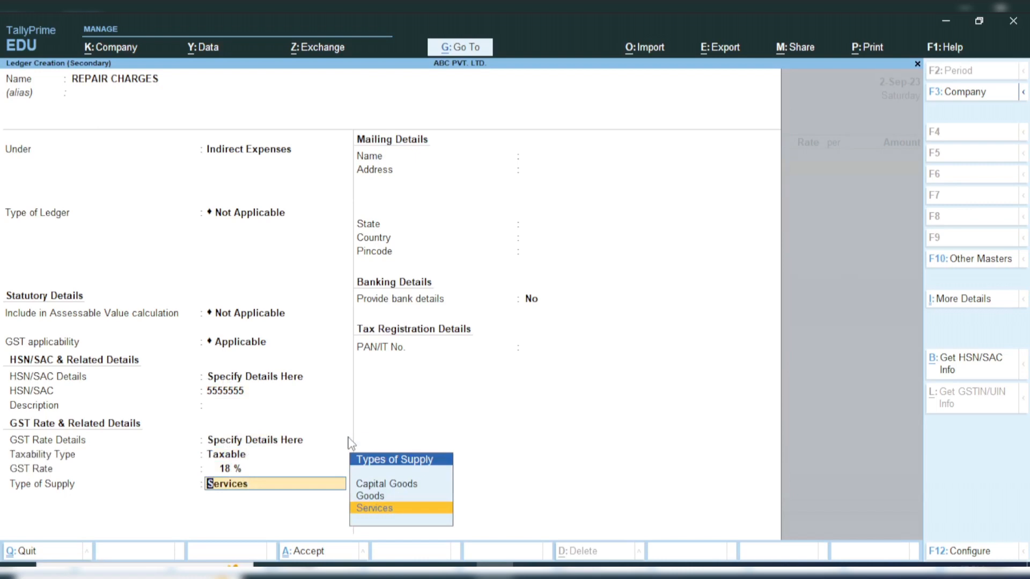
pyautogui.press('Return')
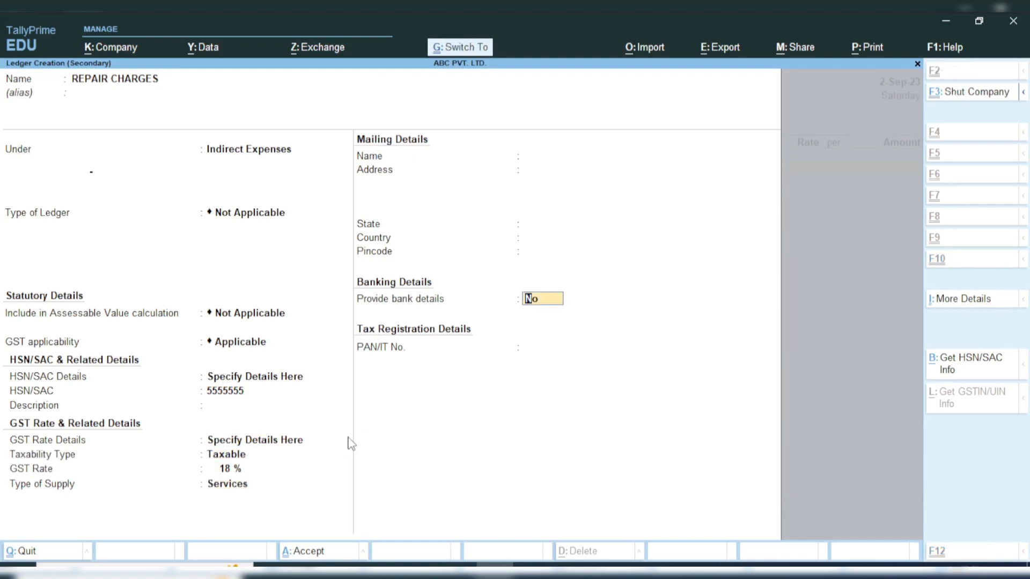
pyautogui.hotkey('ctrl', 'a')
# - Enter 10,000 as the amount for REPAIR CHARGES in the voucher
pyautogui.write('1000')
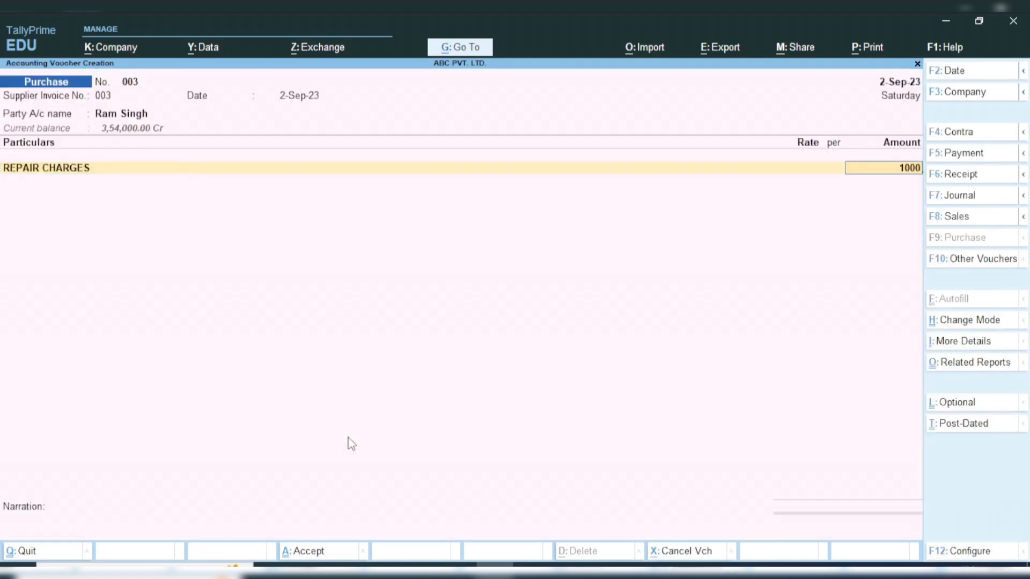
pyautogui.press('BackSpace')
pyautogui.press('BackSpace')
pyautogui.press('BackSpace')
pyautogui.write('0000')
pyautogui.press('Return')
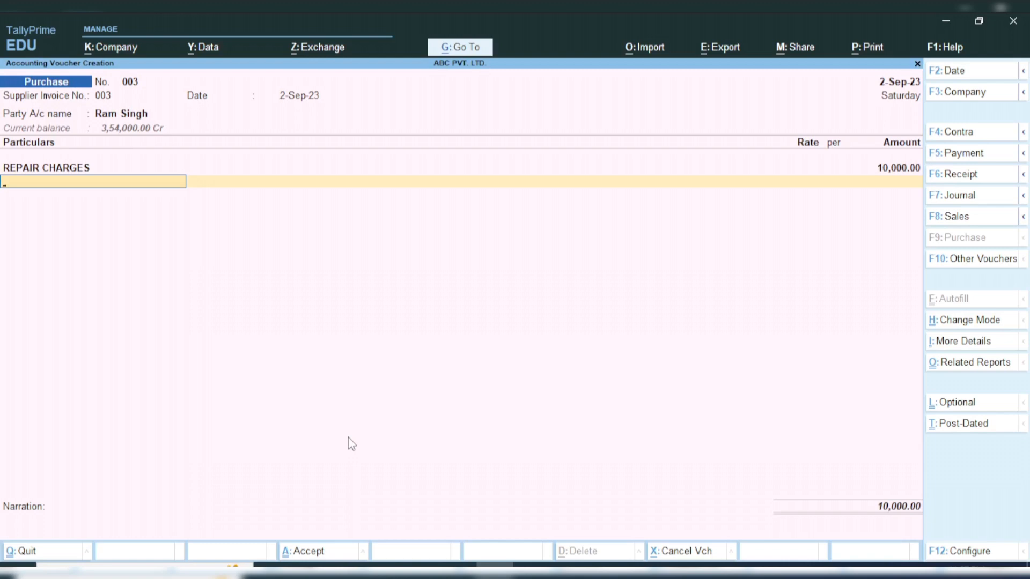
# - Add the CGST INPUT and SGST INPUT ledgers below REPAIR CHARGES with their calculated amounts
pyautogui.write('CGST')
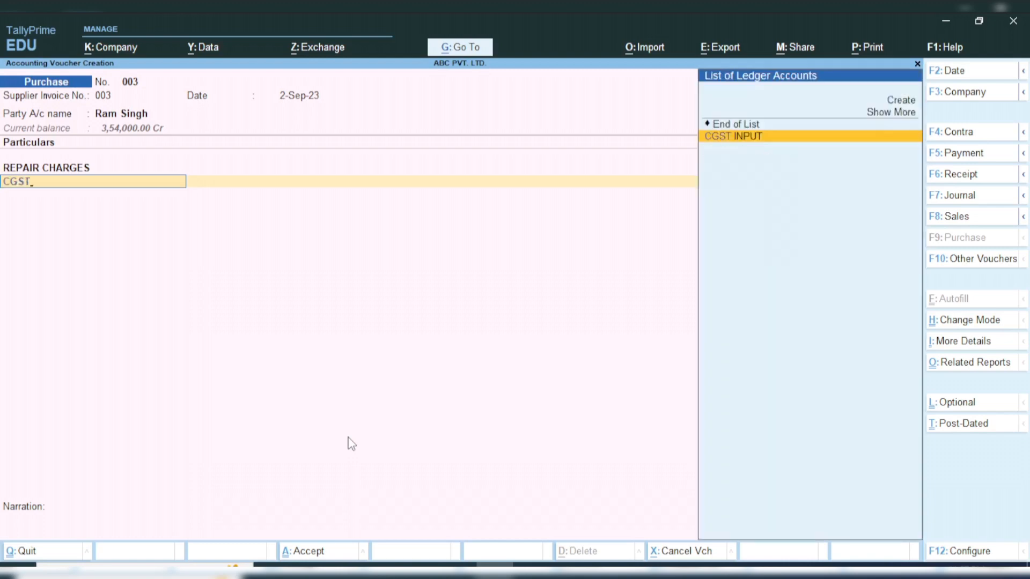
pyautogui.press('Return')
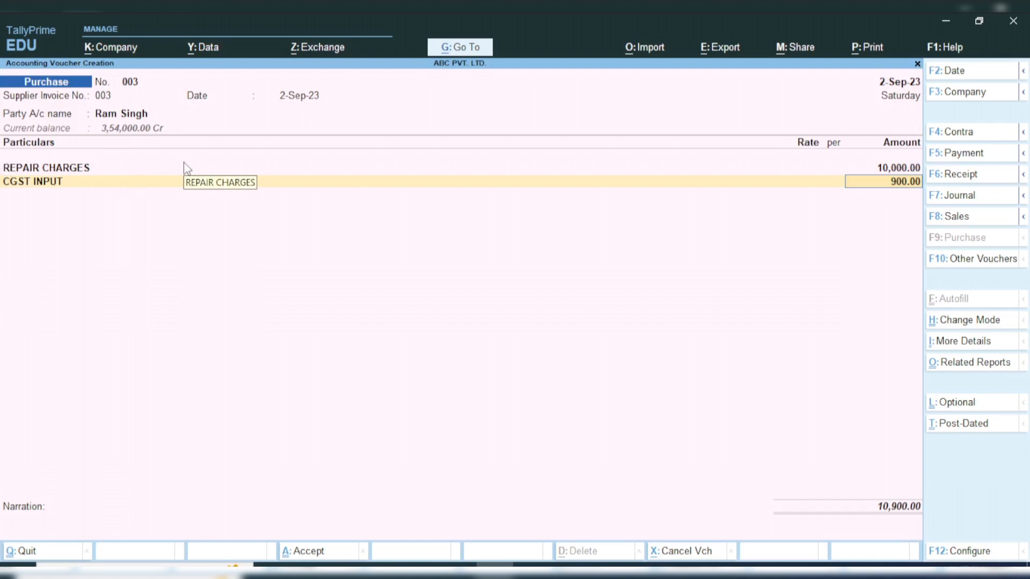
pyautogui.press('Return')
pyautogui.write('SGST')
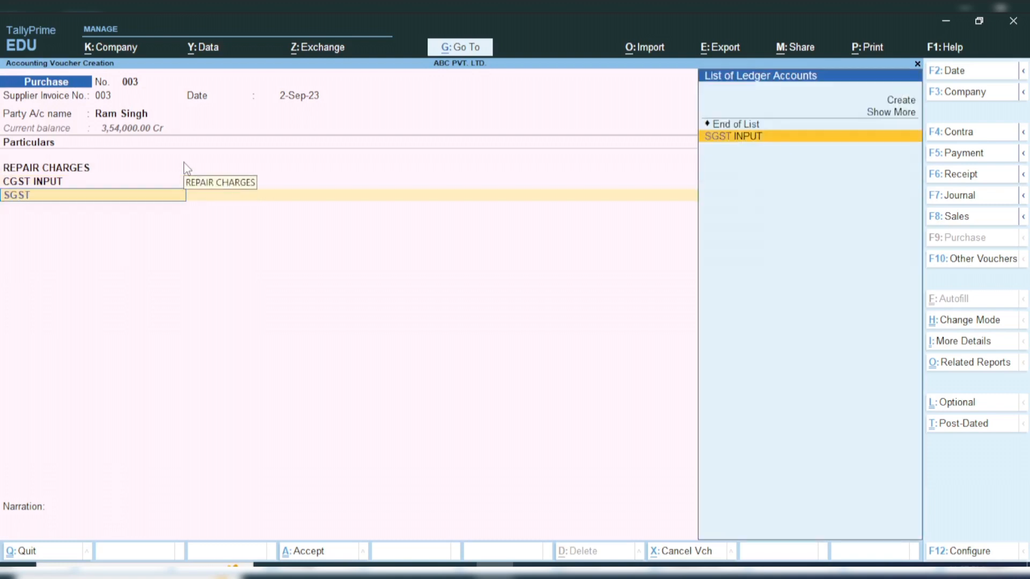
pyautogui.press('Return')
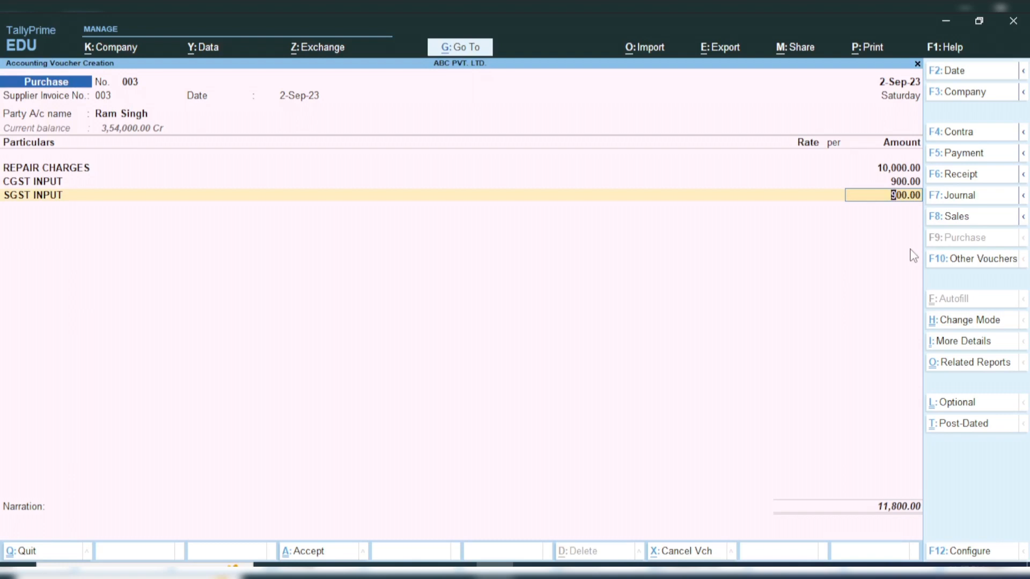
pyautogui.press('Return')
# - End the particulars list and accept the supplier's bill-wise details as New Ref 003 with 15 credit days
pyautogui.press('Return')
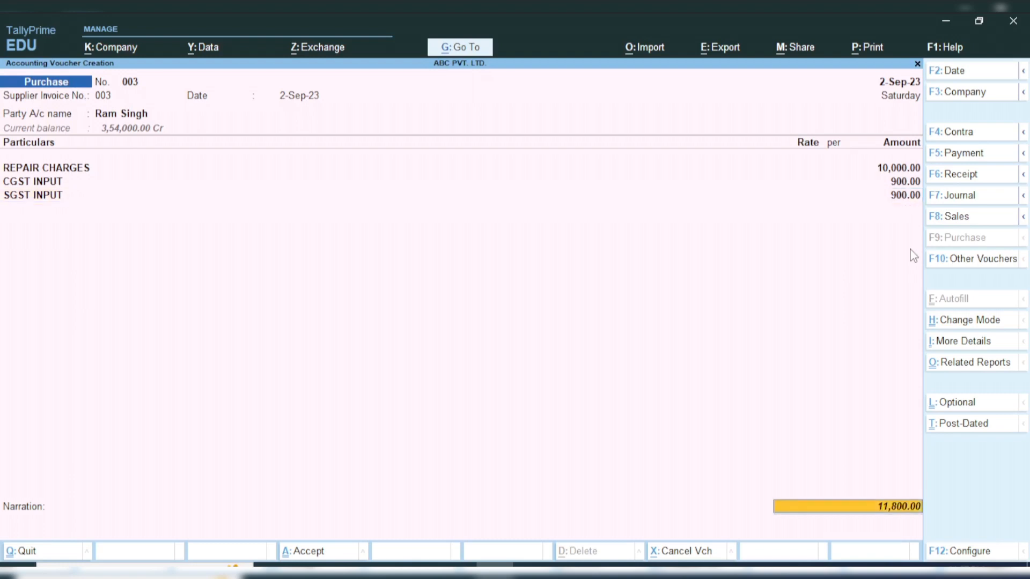
pyautogui.press('Return')
pyautogui.press('Return')
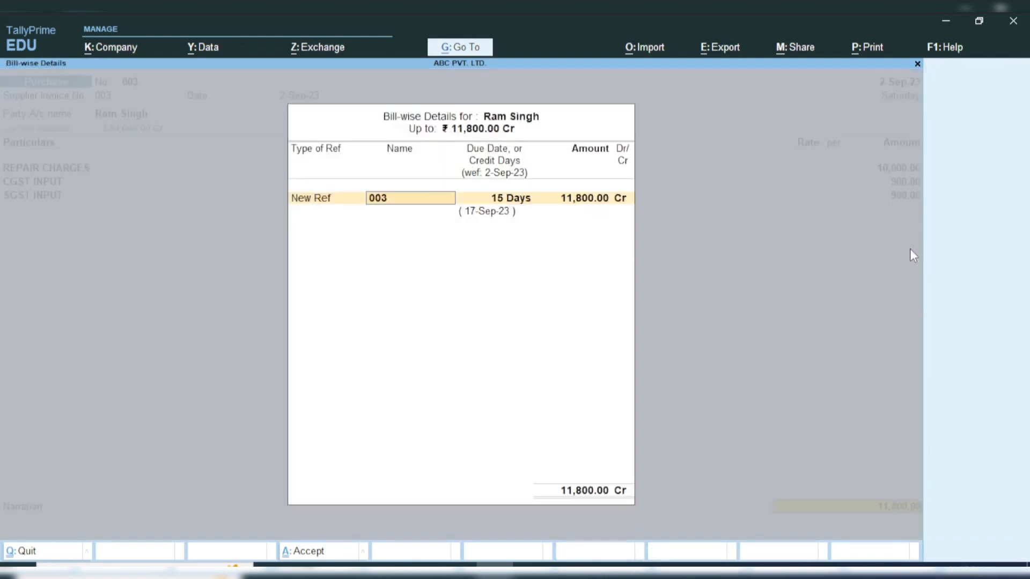
pyautogui.press('Return')
pyautogui.press('Return')
pyautogui.press('Return')
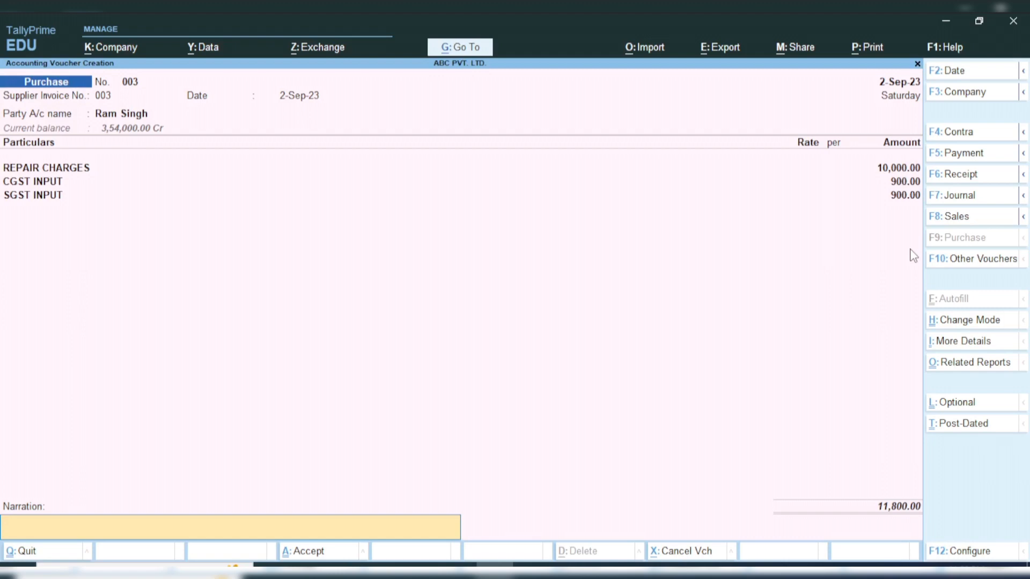
# - Add the narration REPAIR COMPUTER and save purchase voucher 003
pyautogui.write('REPAIR COMPUTER')
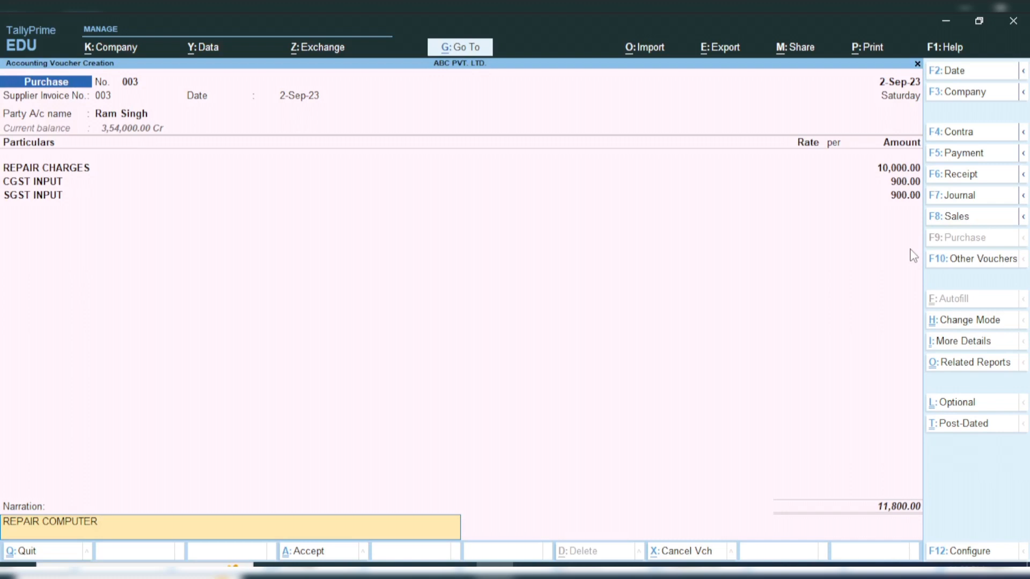
pyautogui.press('Return')
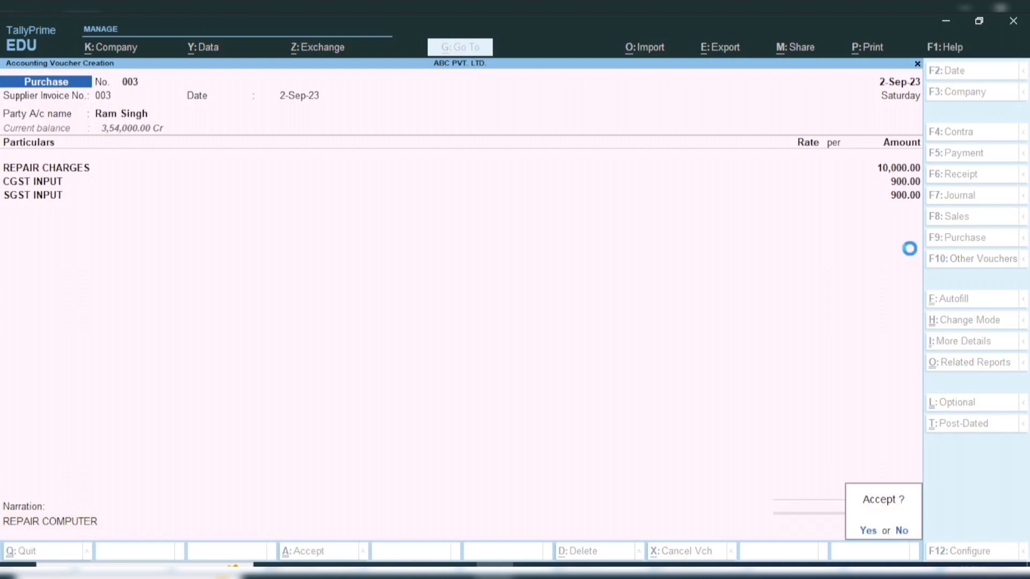
pyautogui.press('y')
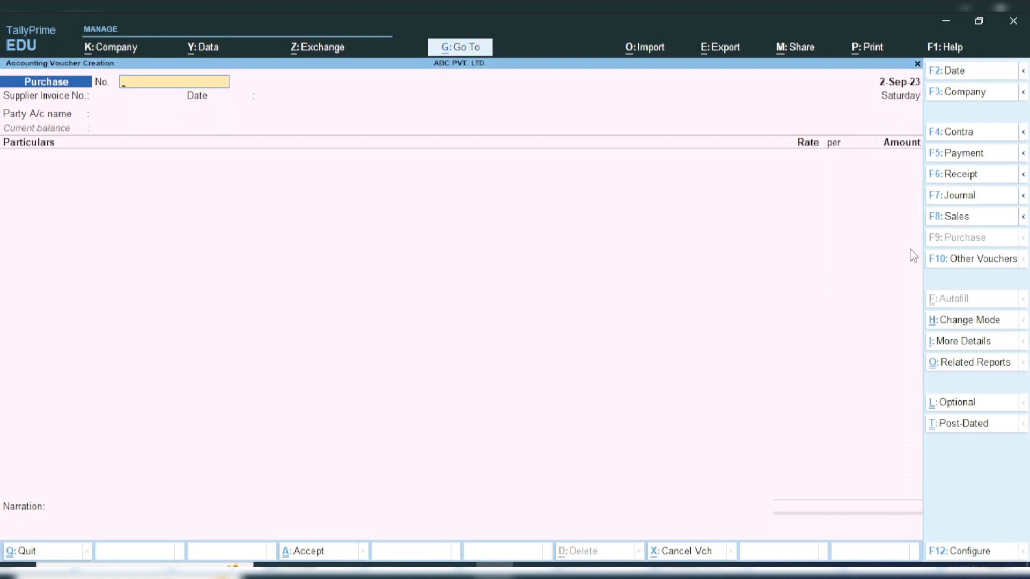
pyautogui.hotkey('ctrl', 'h')
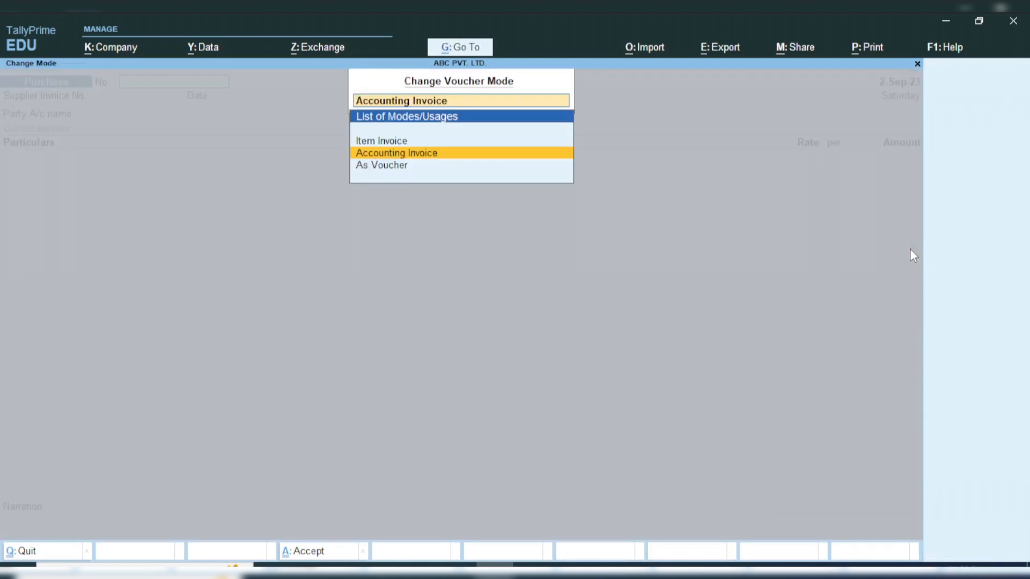
pyautogui.press('Up')
pyautogui.press('Down')
pyautogui.press('Return')
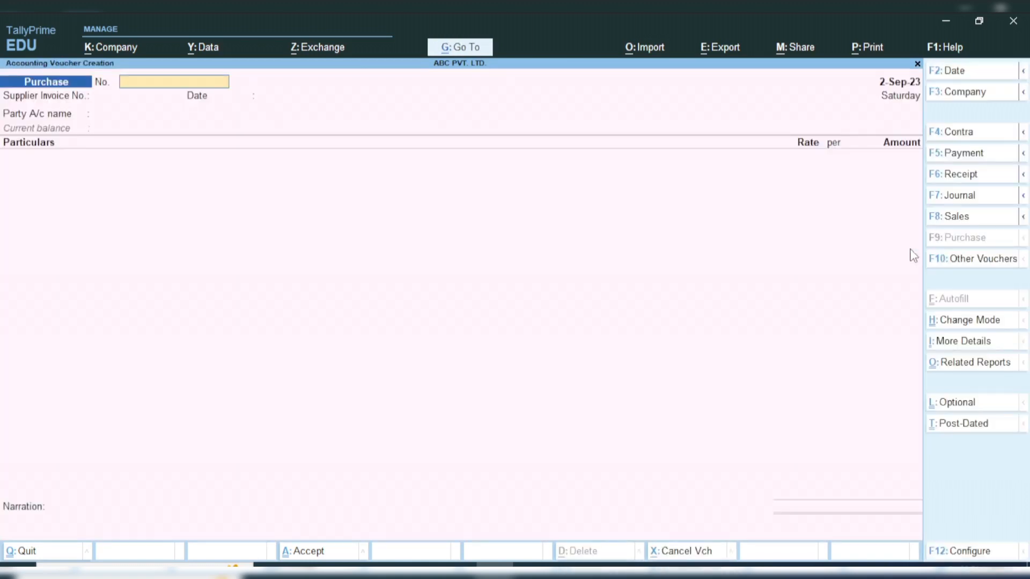